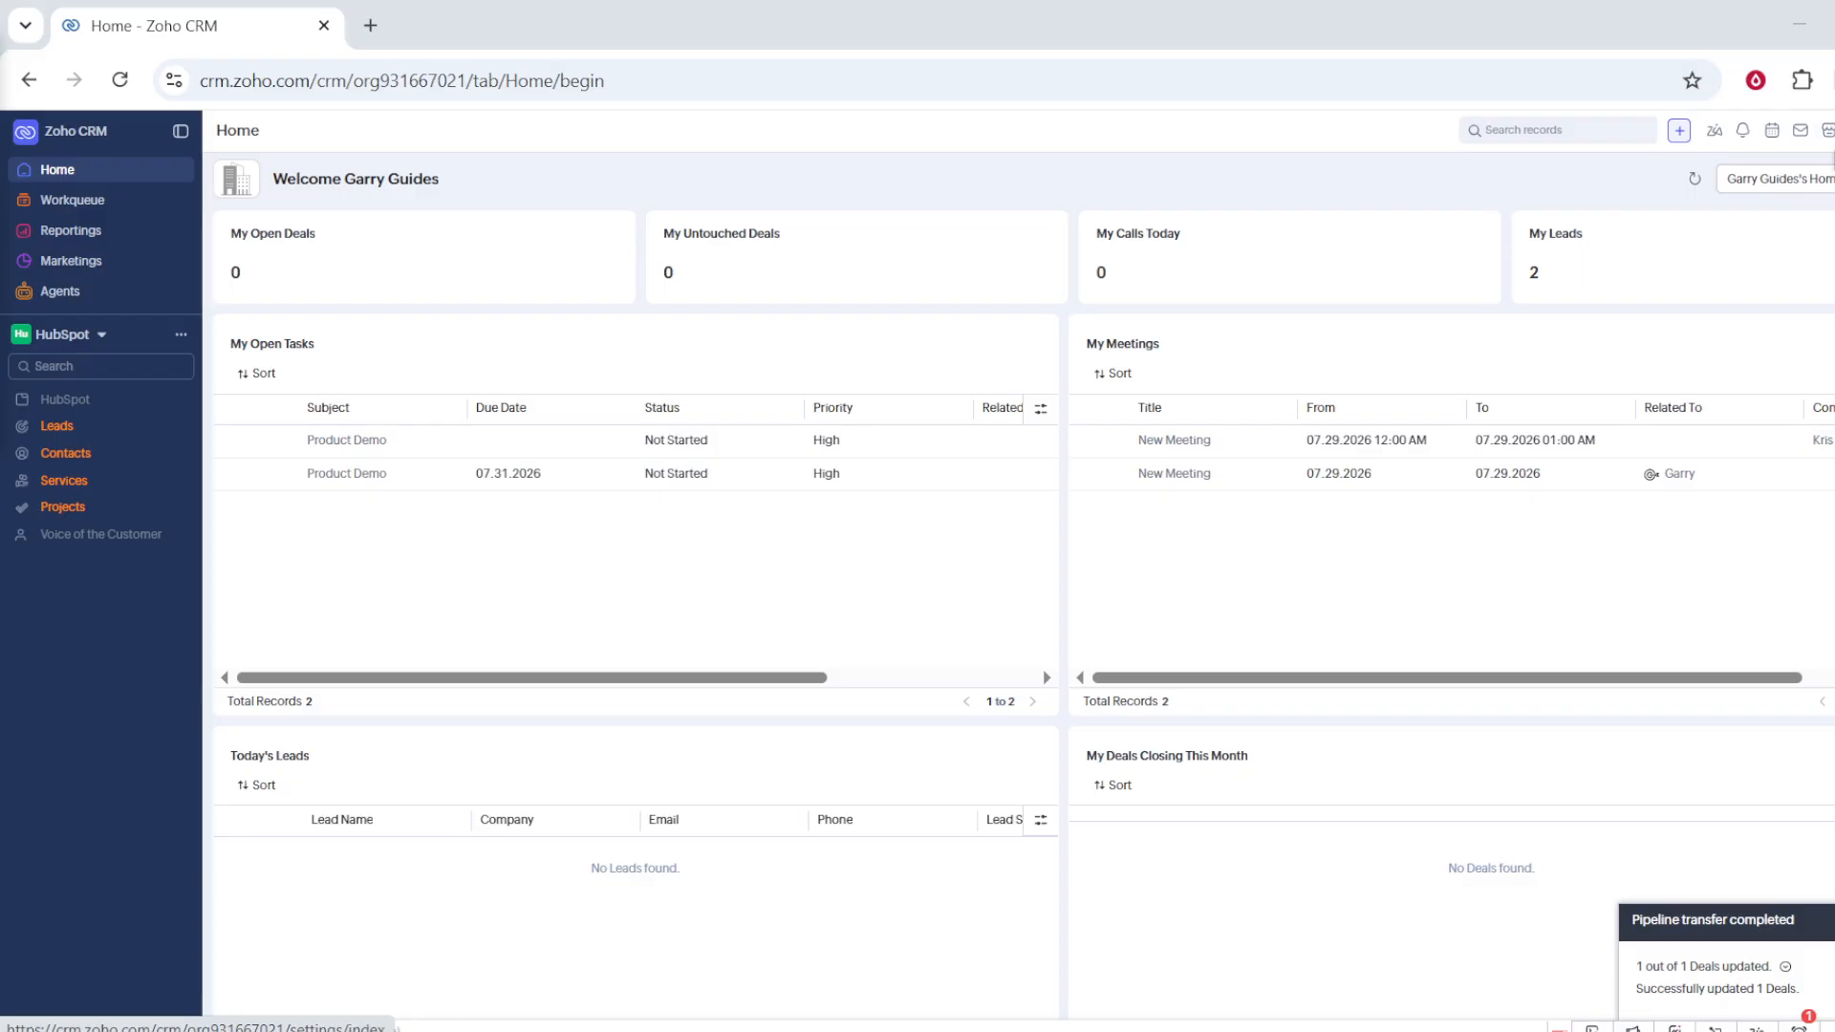
Step: Start creating a new organization module from the Modules and Fields setup
click(1774, 134)
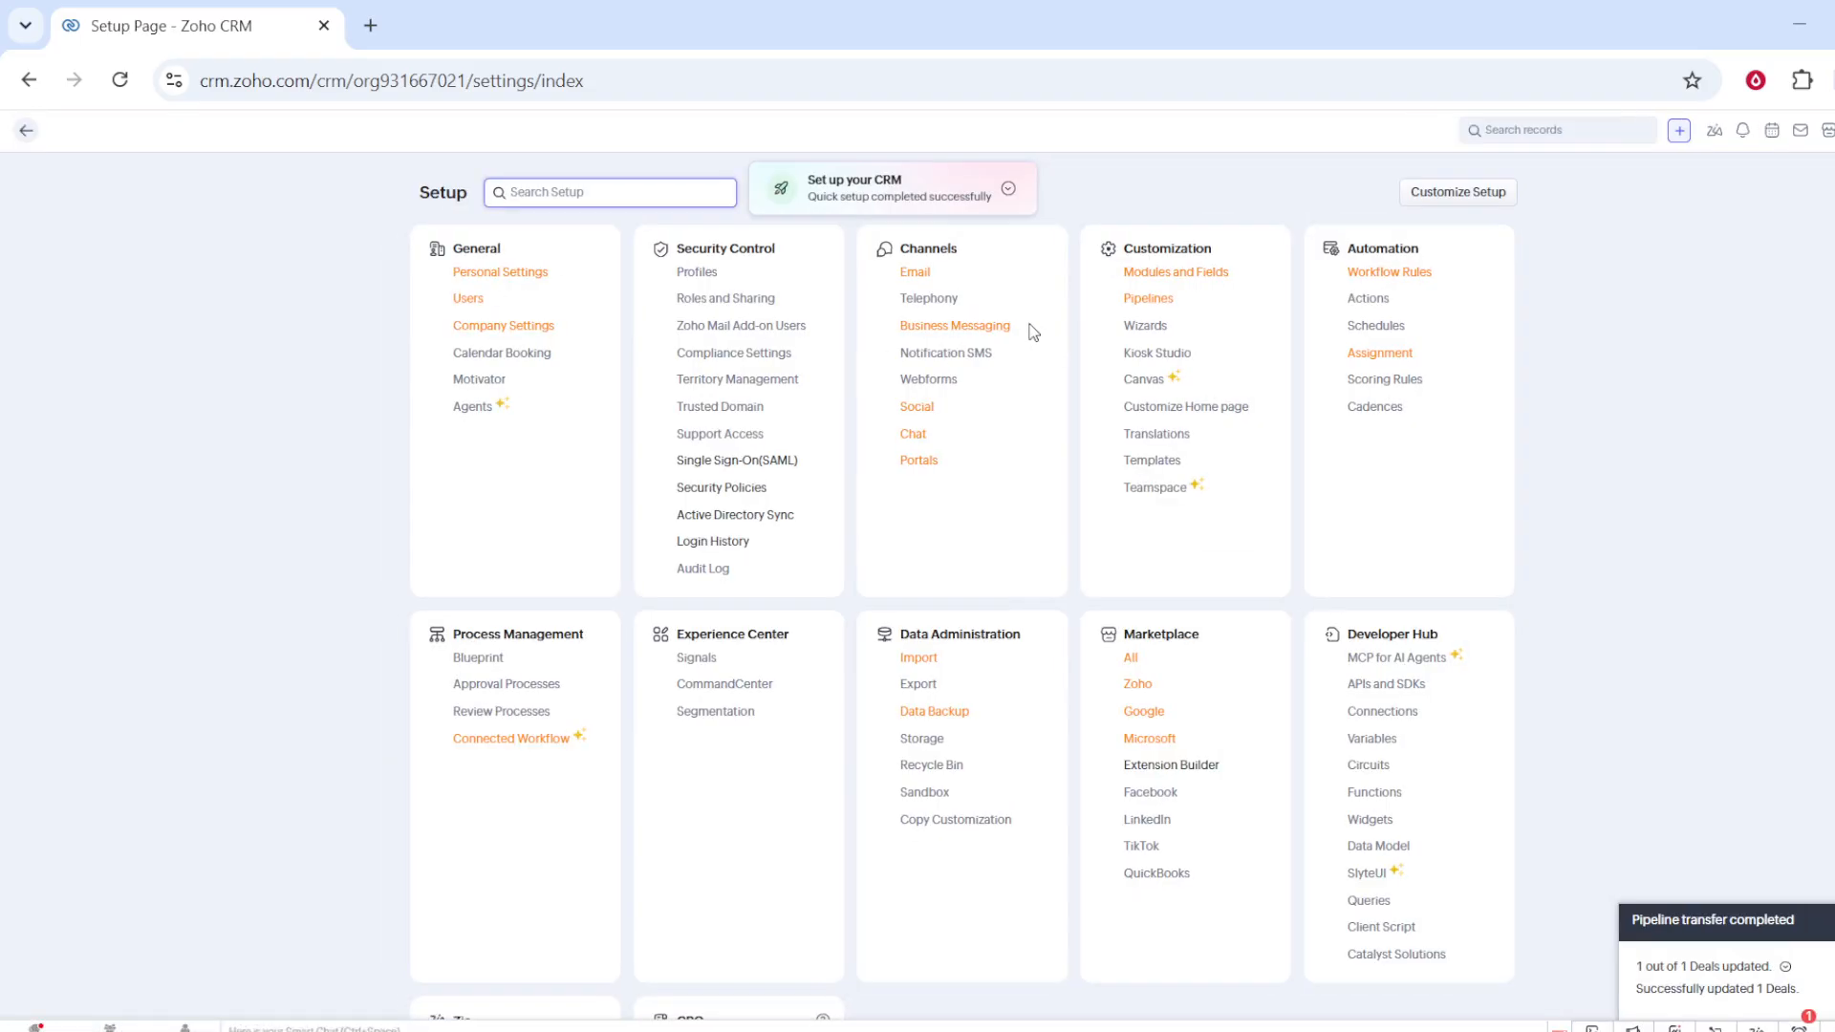
click(1166, 277)
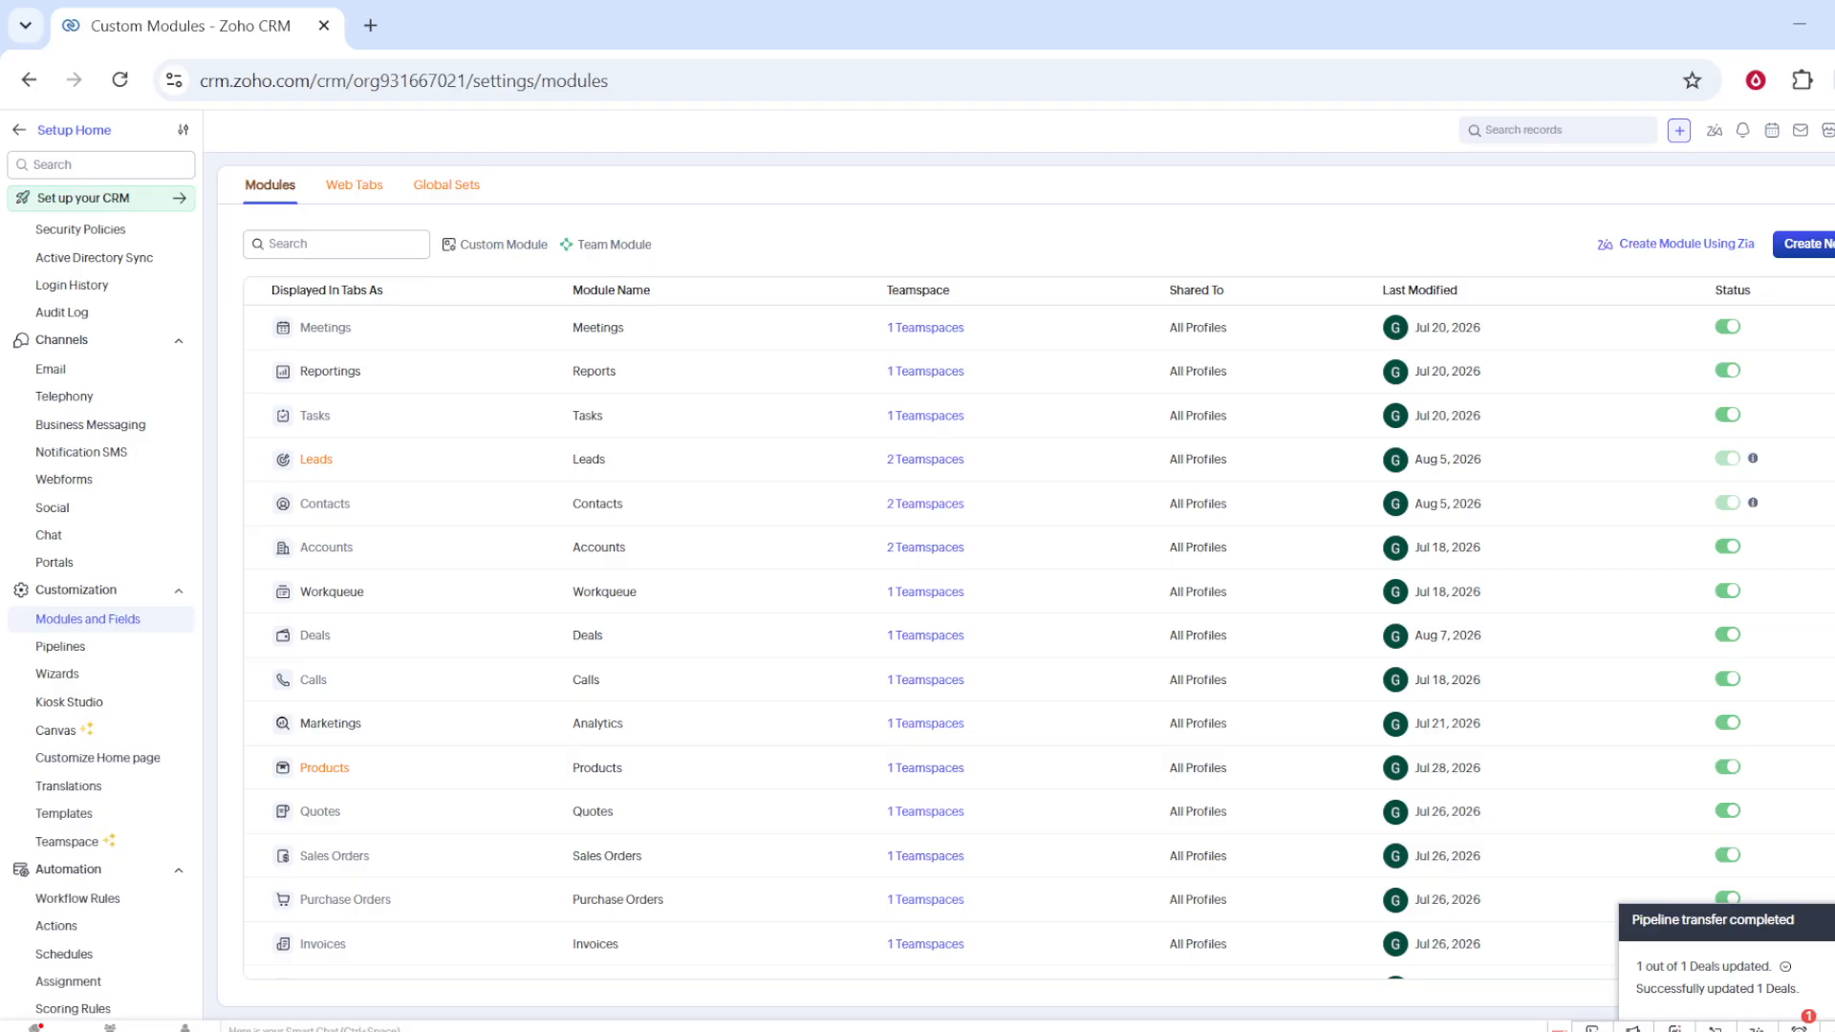
click(1807, 244)
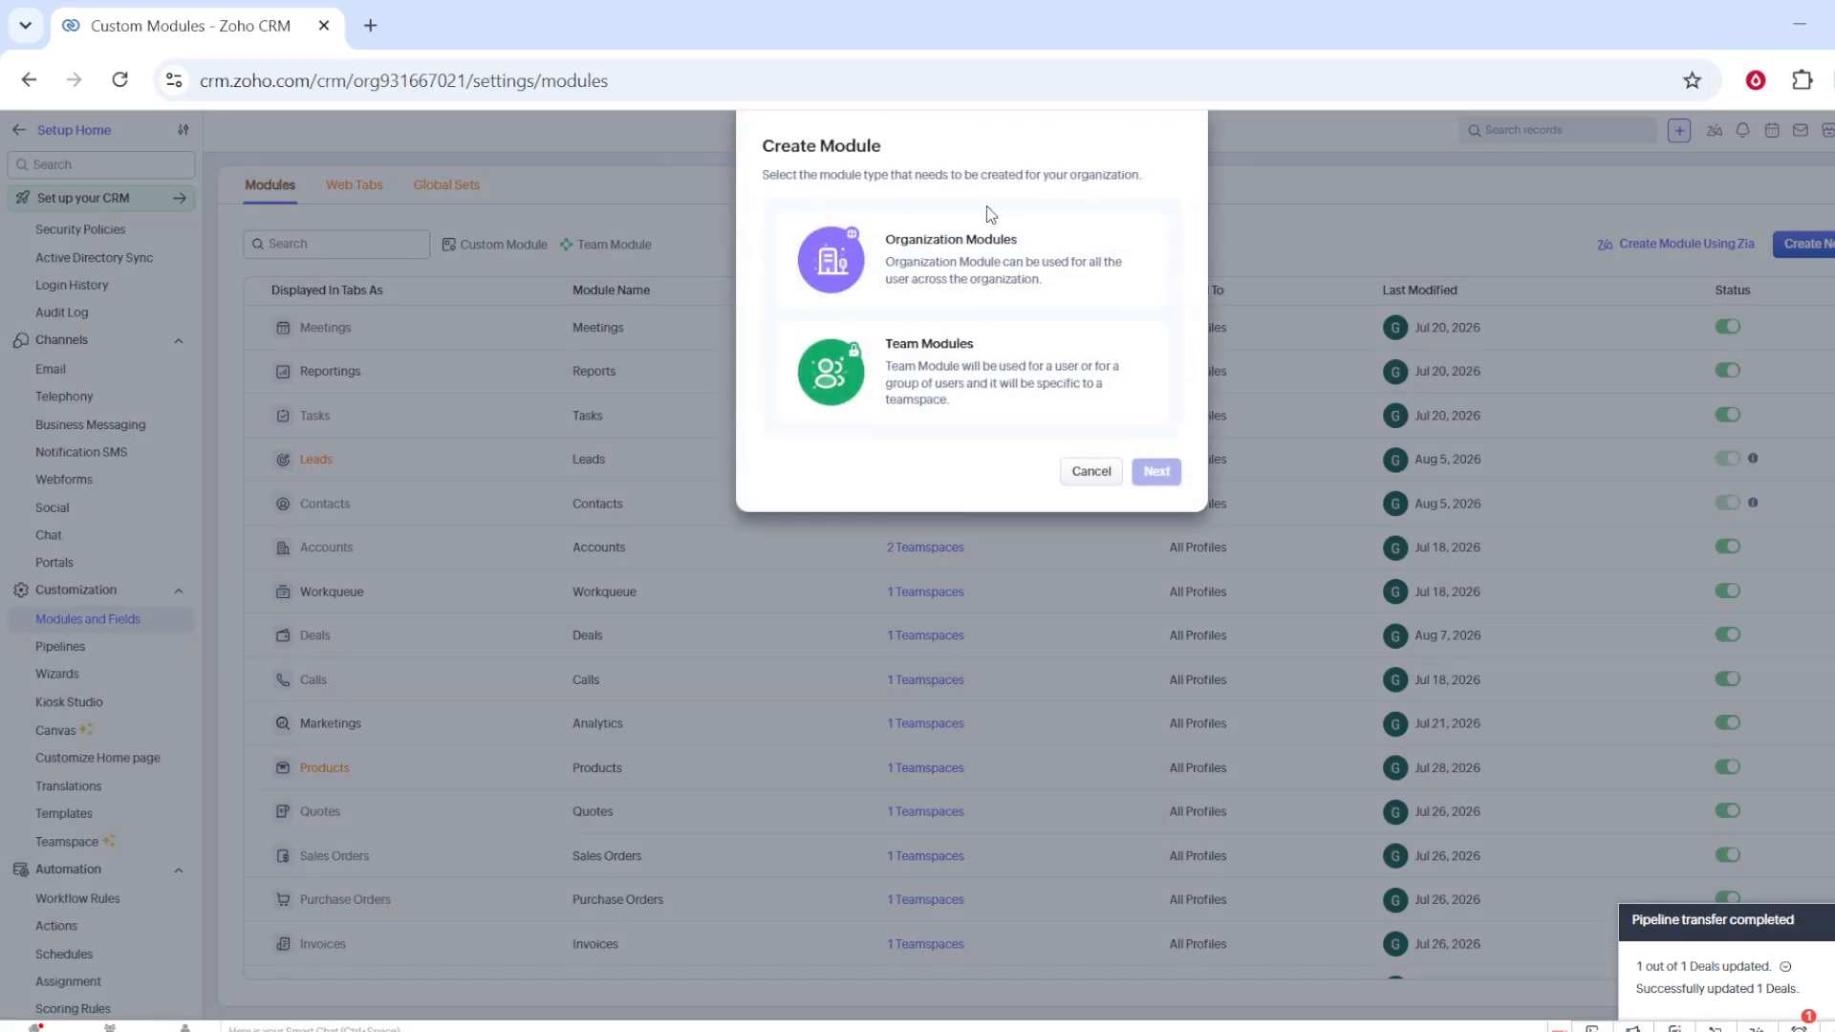
click(938, 272)
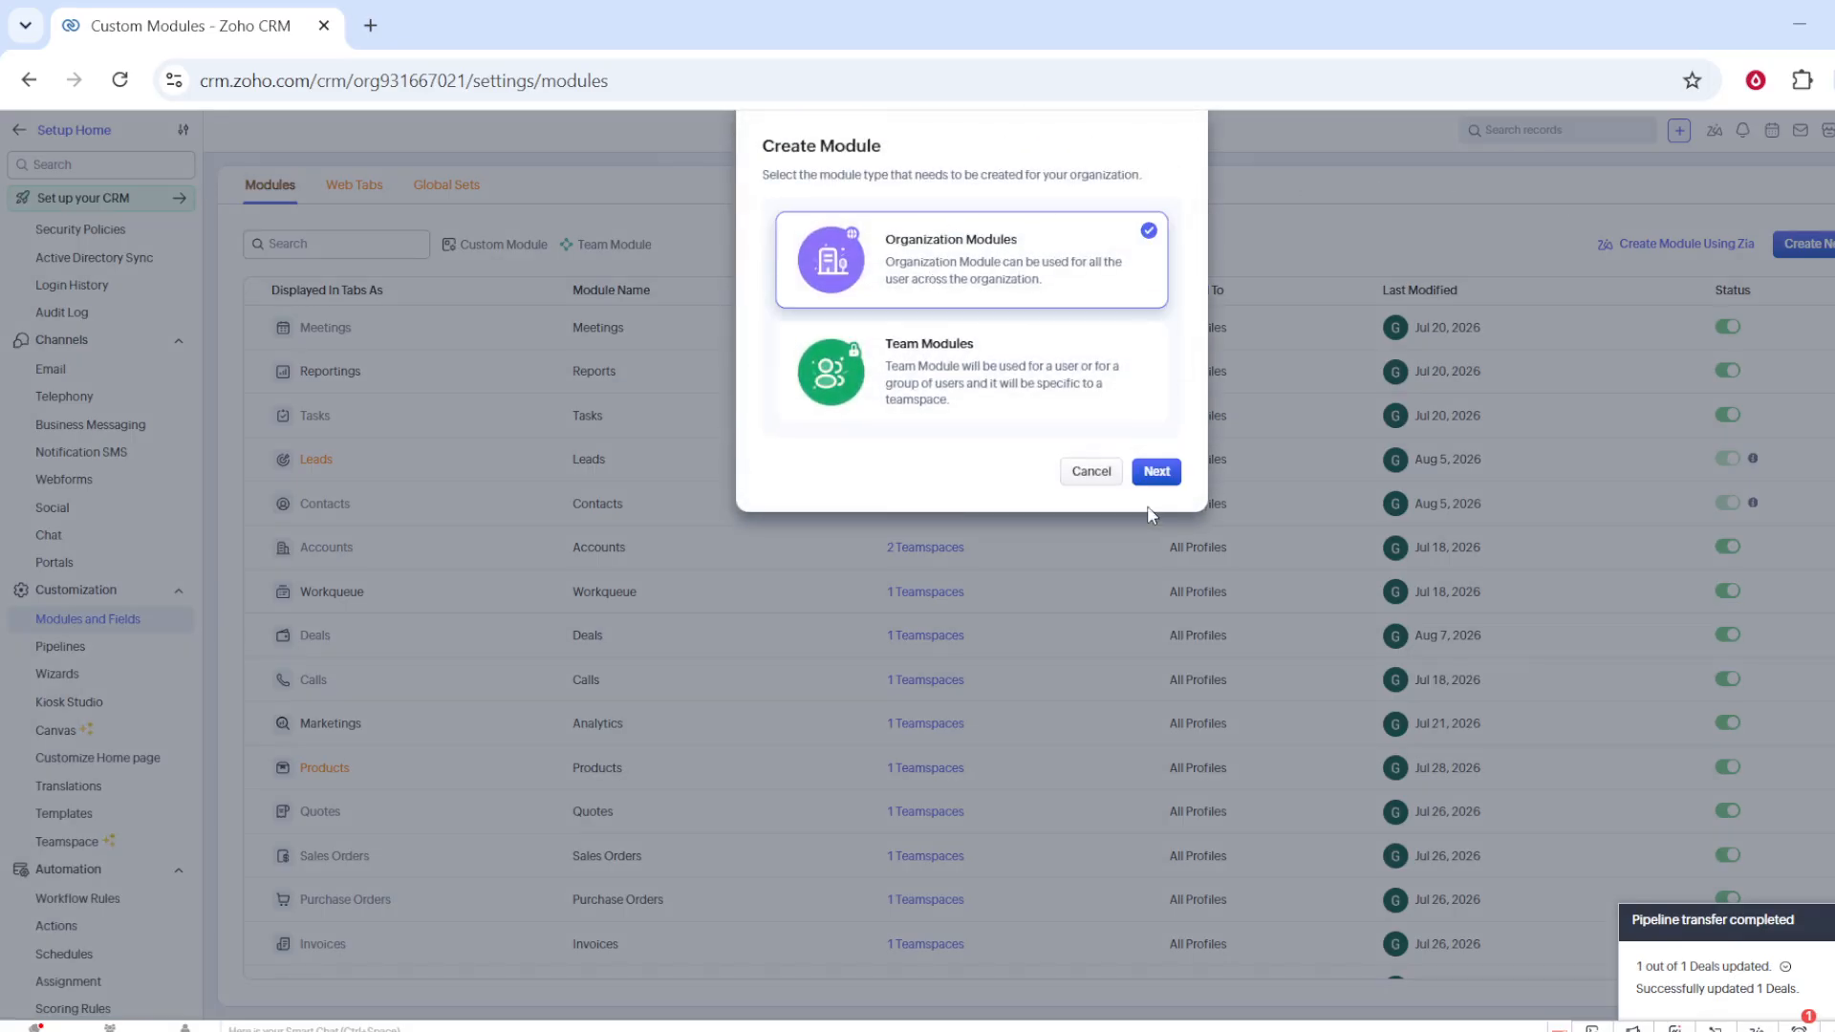
click(1157, 472)
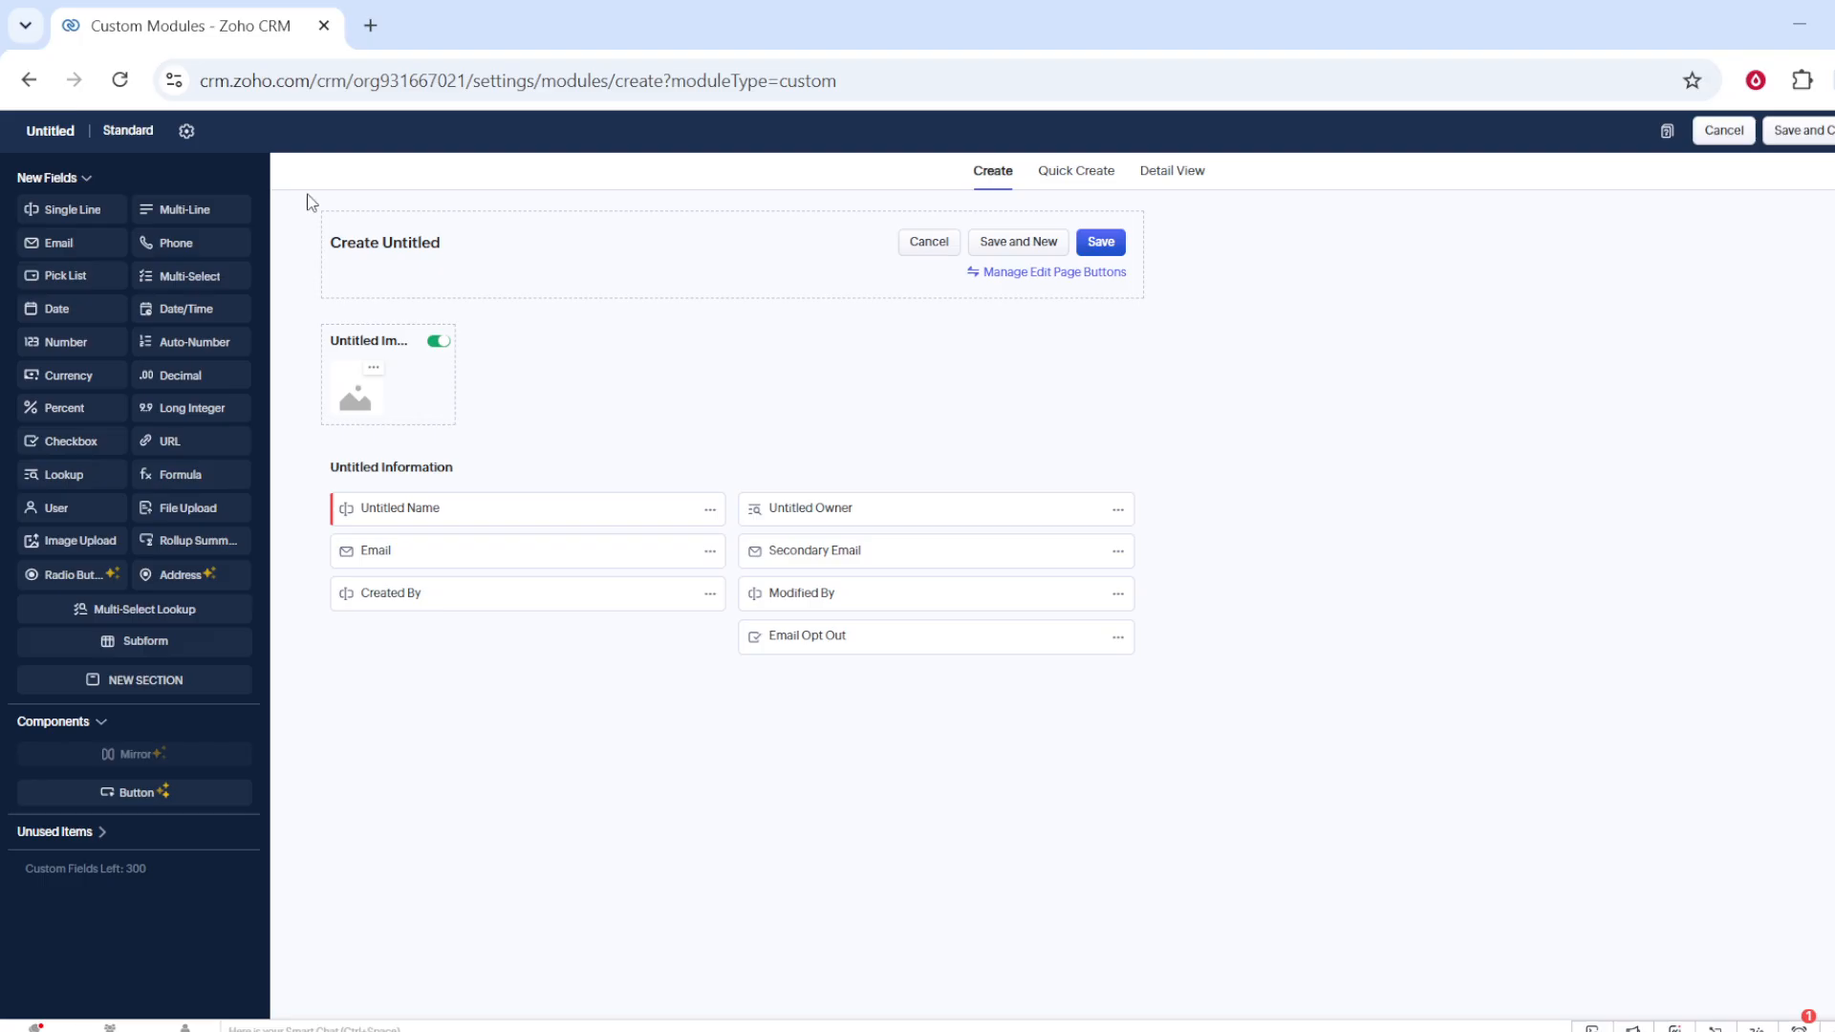
Step: Name the module Properties as plural and Property as singular
click(57, 132)
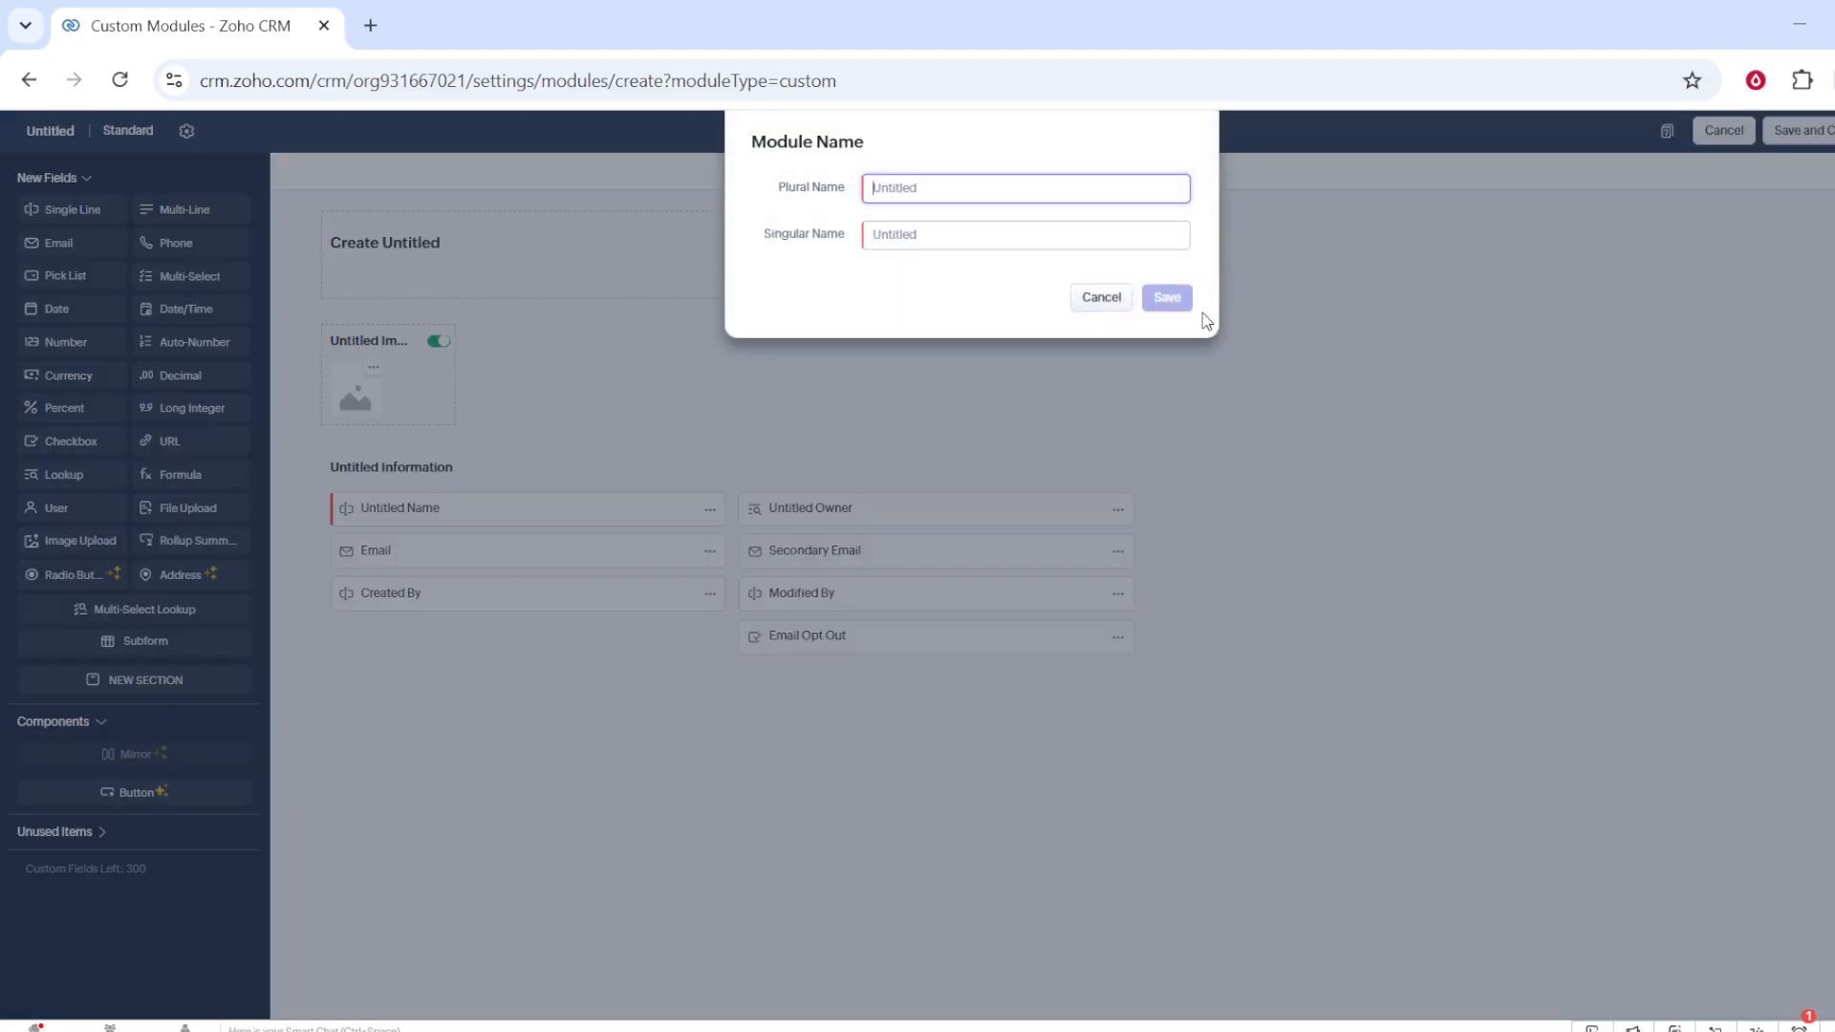
text(Properties)
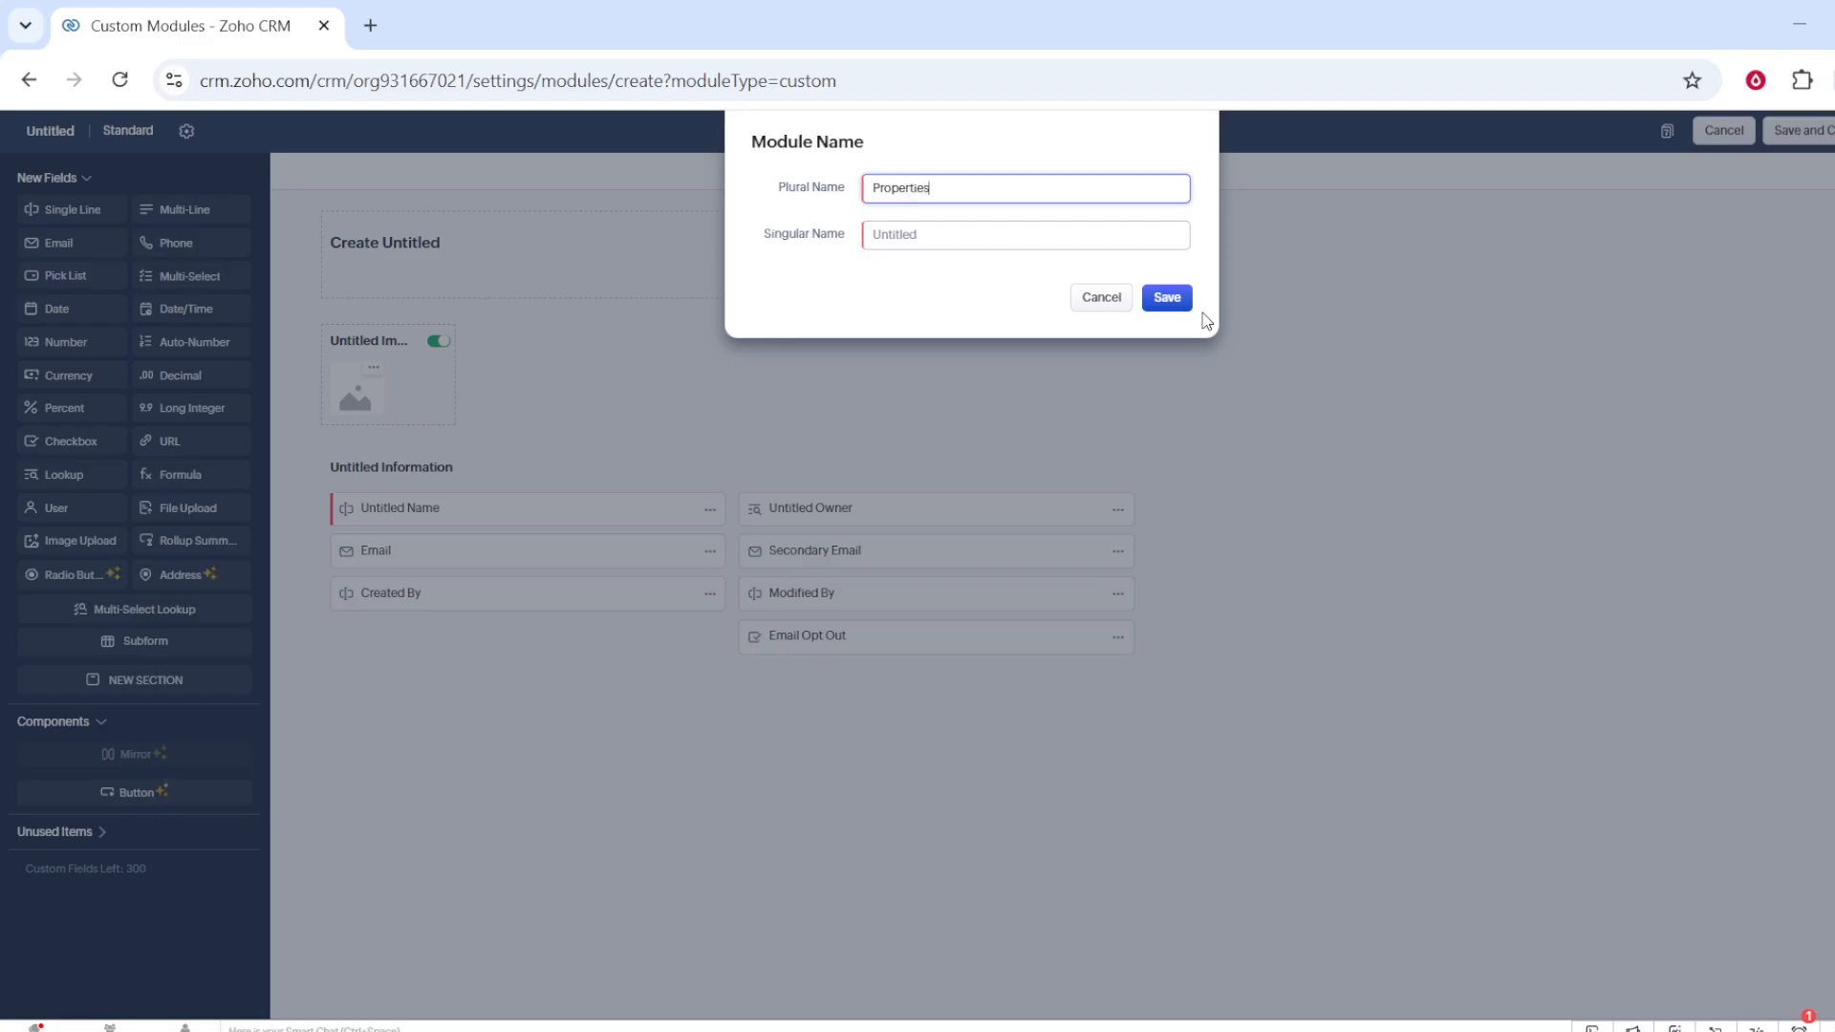
click(1024, 241)
text(Properties)
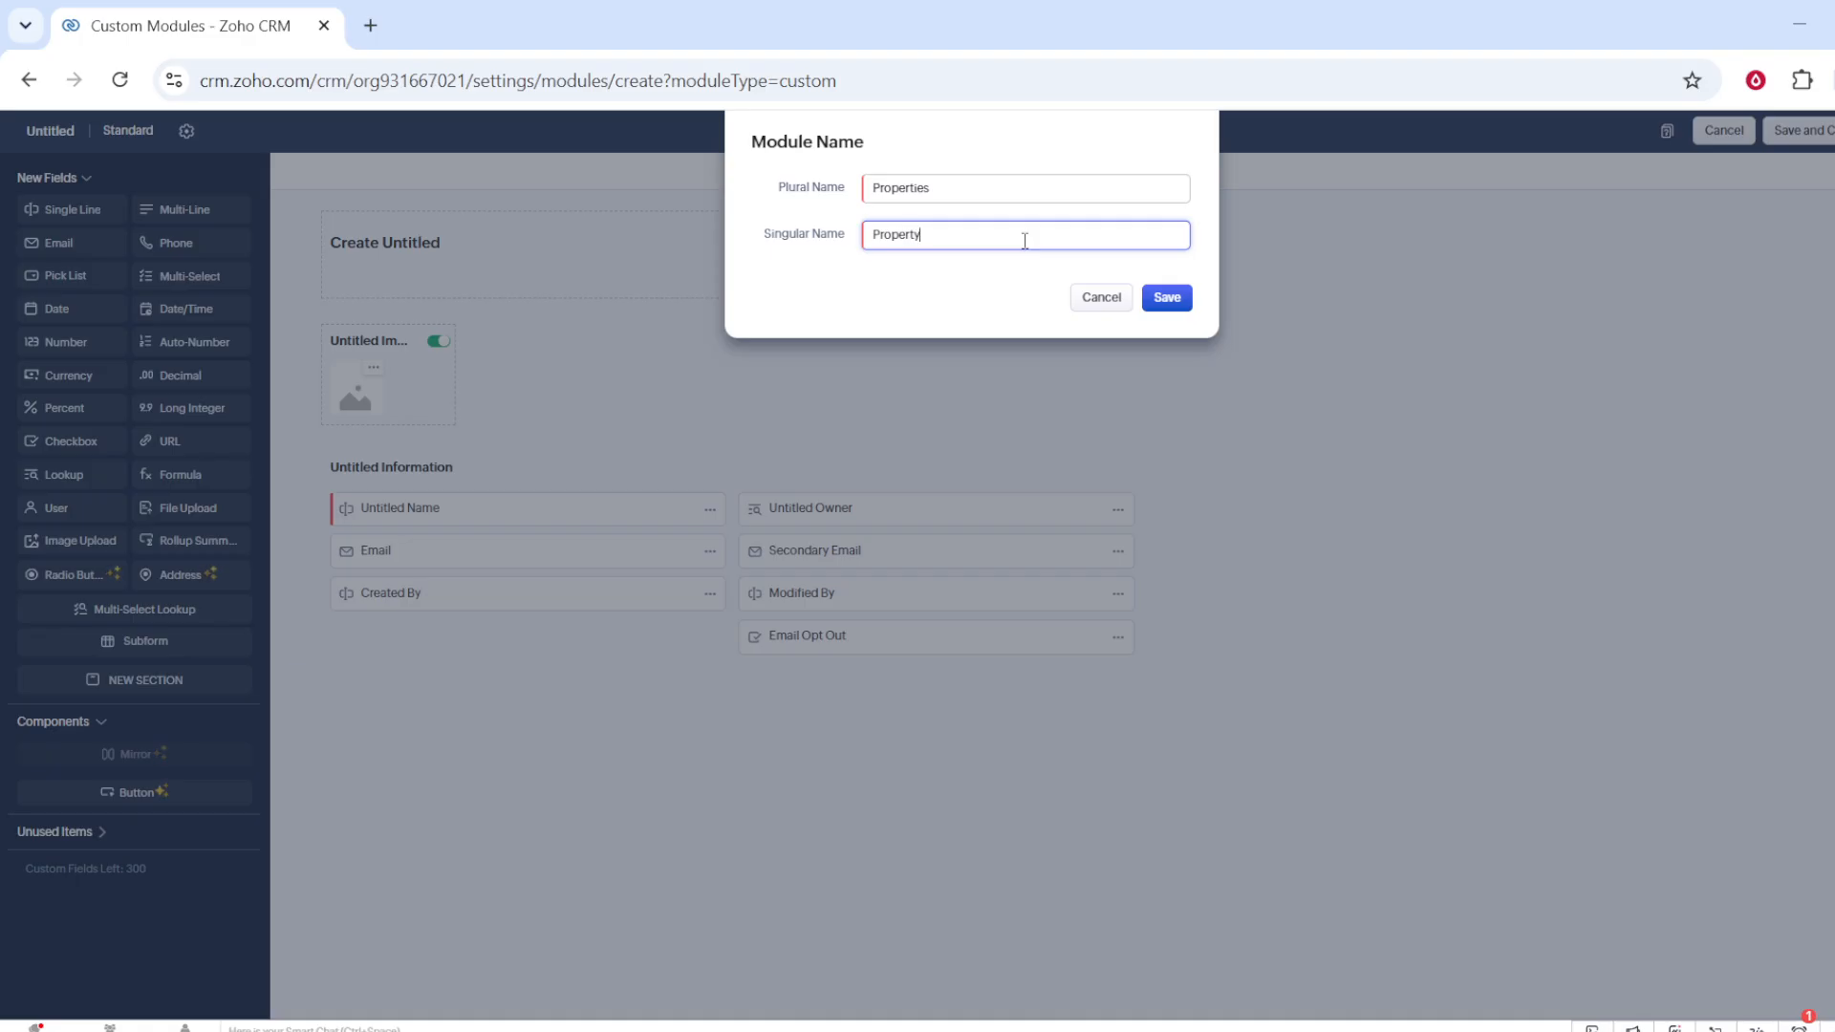
click(1166, 297)
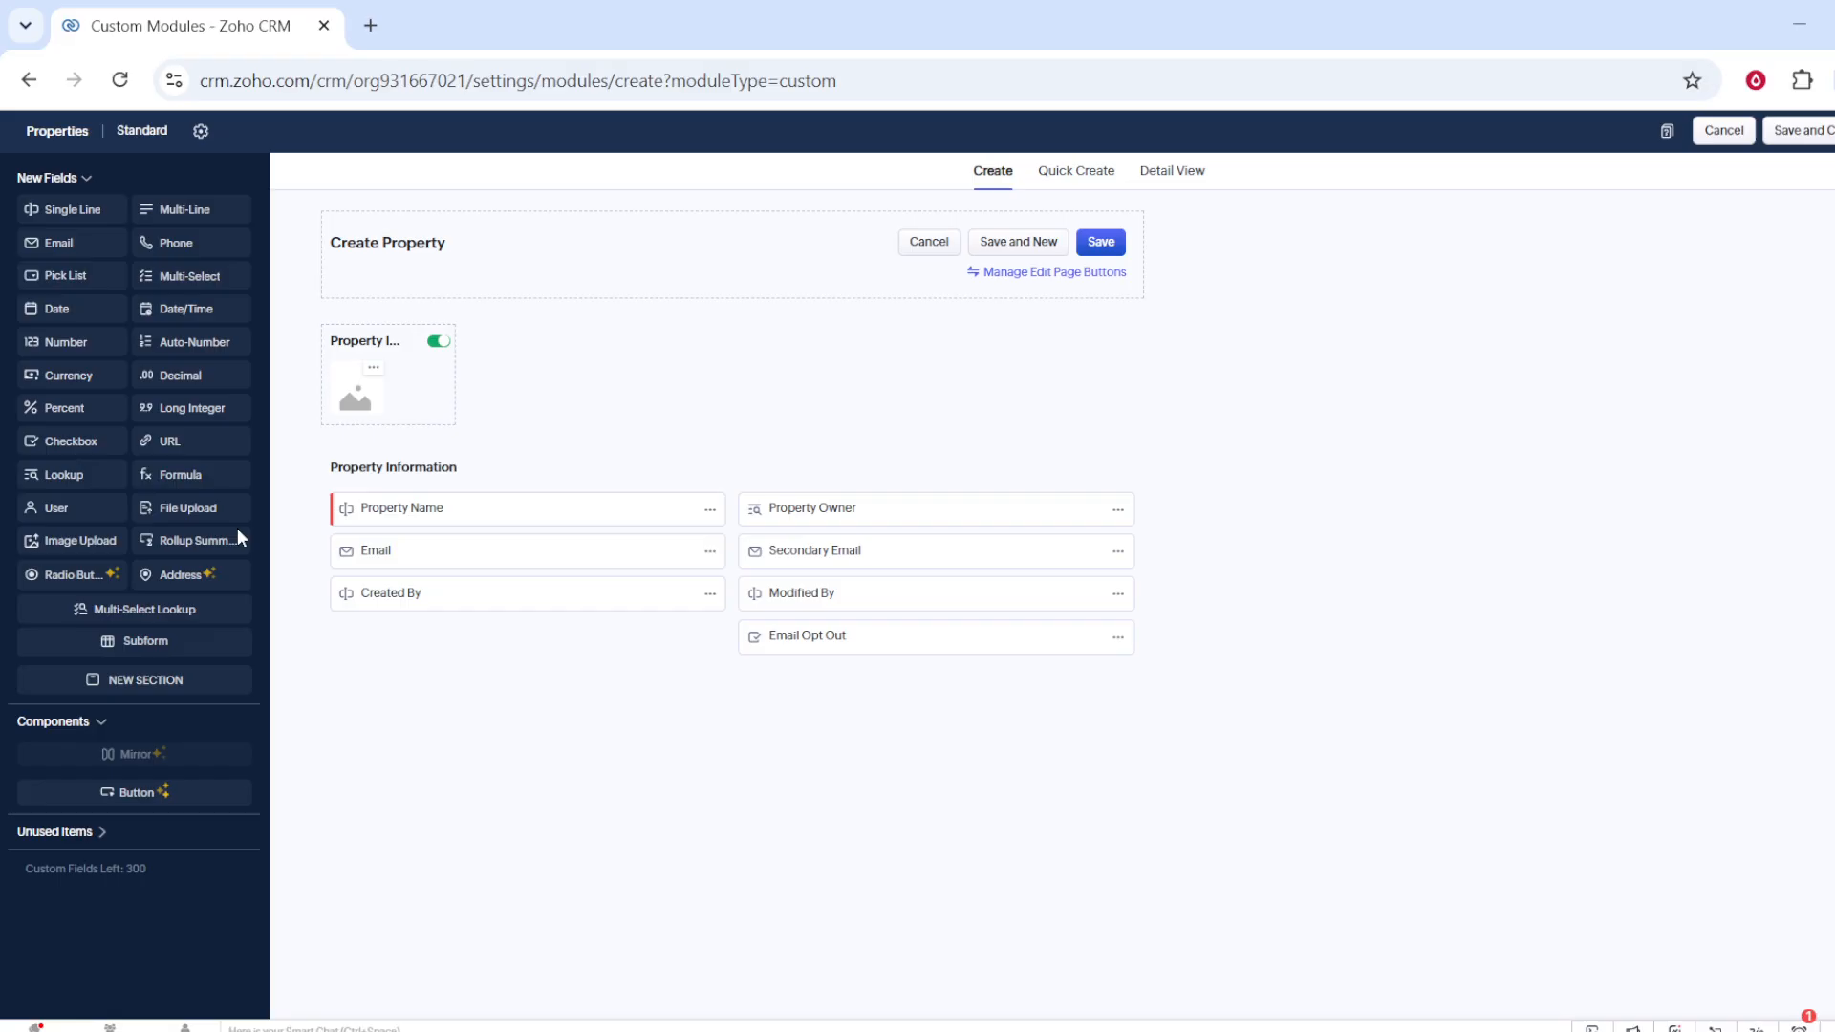
Step: Add a Pick List field to the Property Information section and save the module under the Sales teamspace
drag(61, 277, 357, 657)
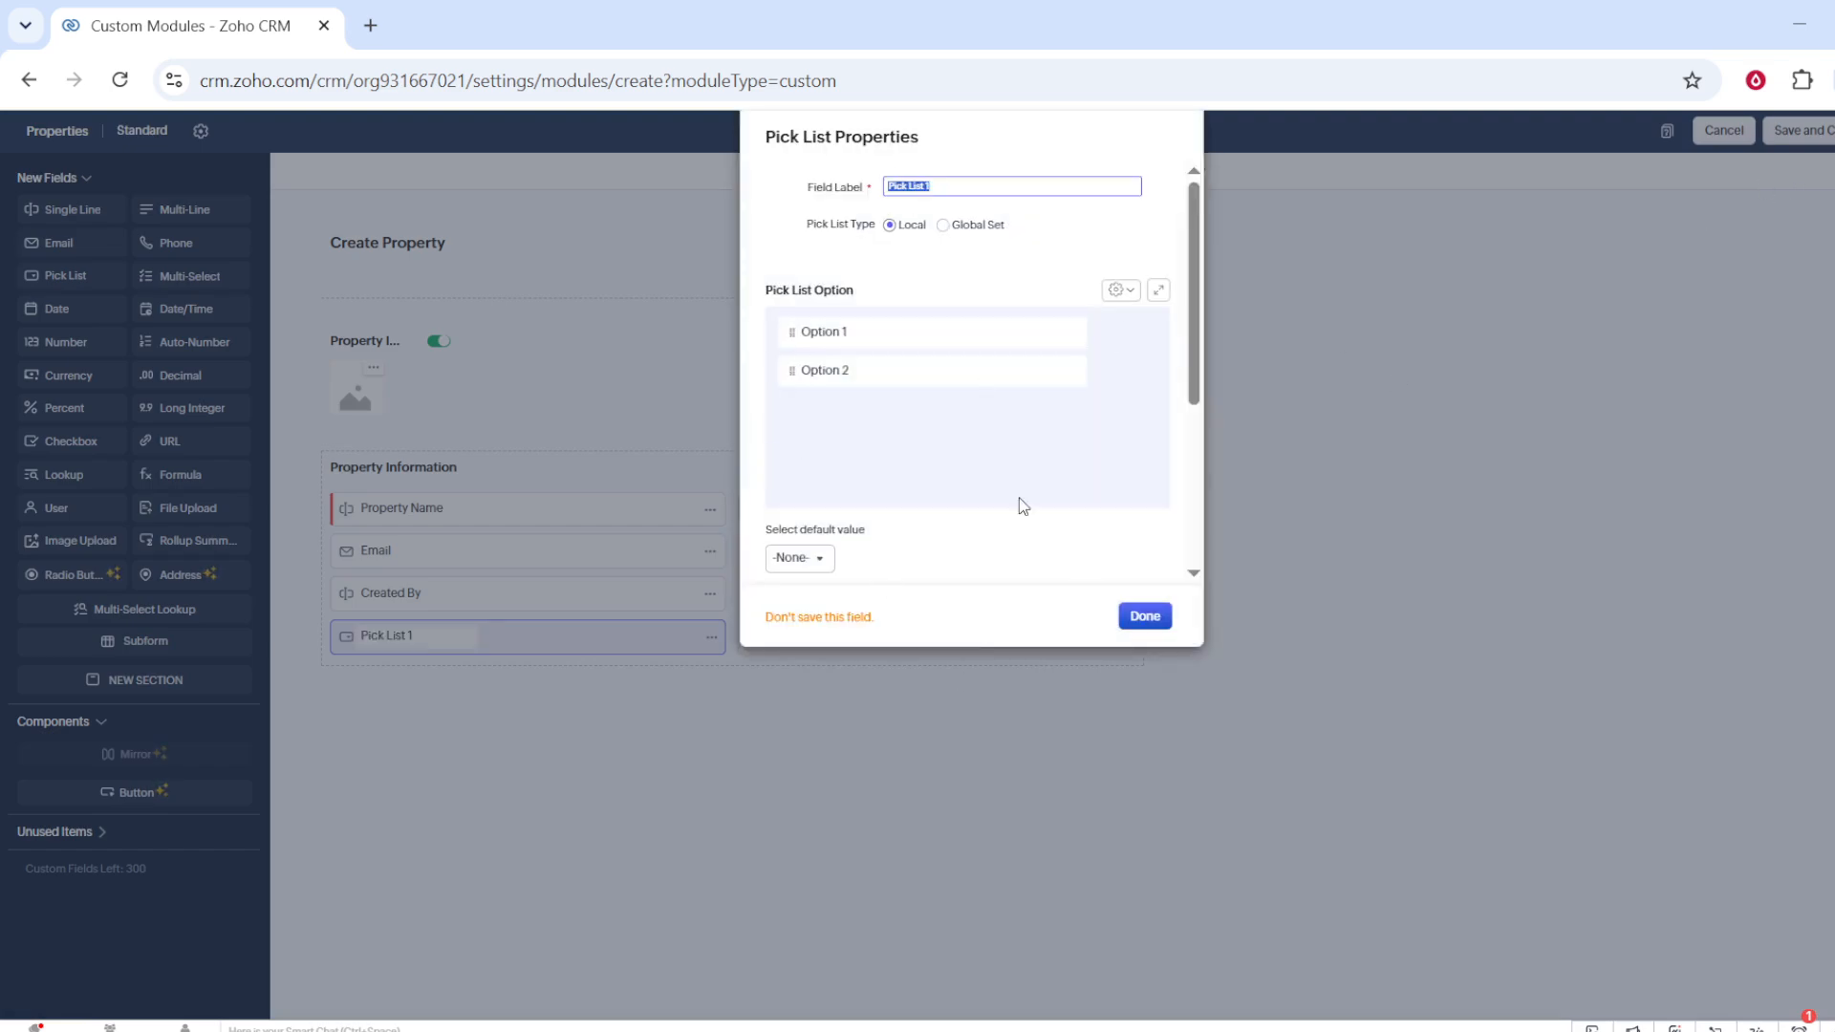
click(1137, 618)
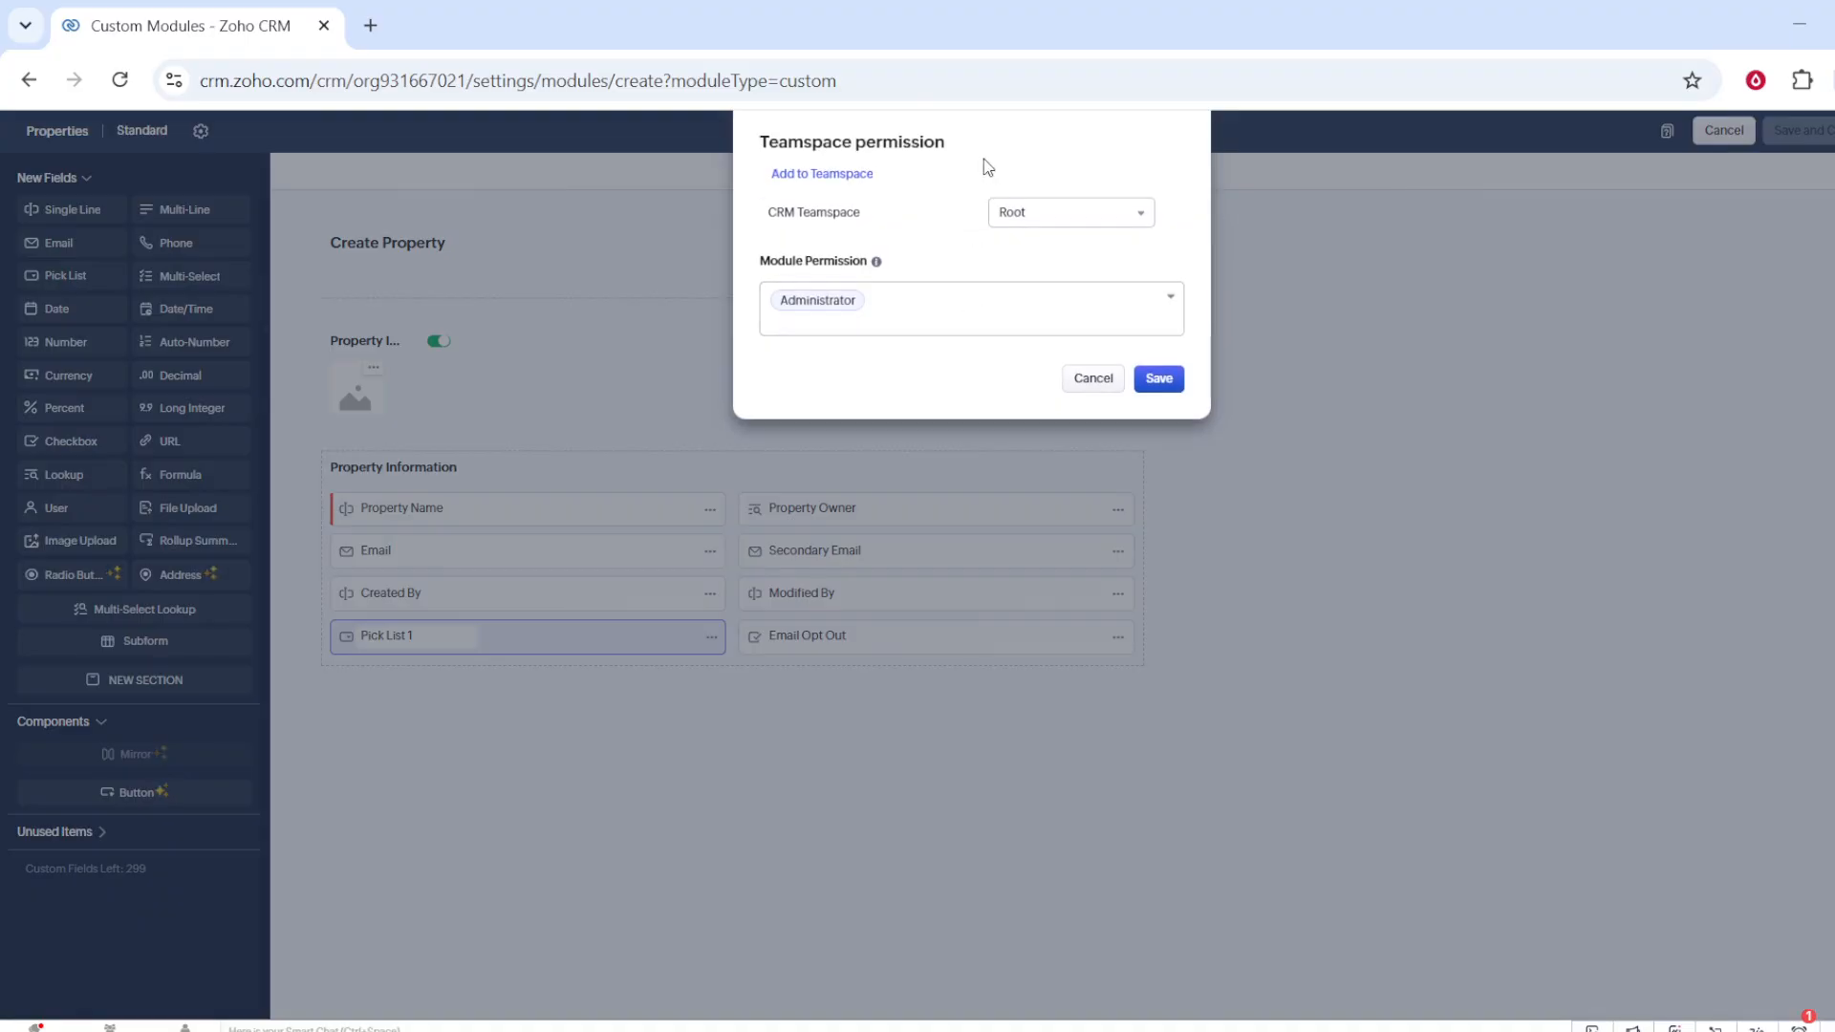
click(1080, 214)
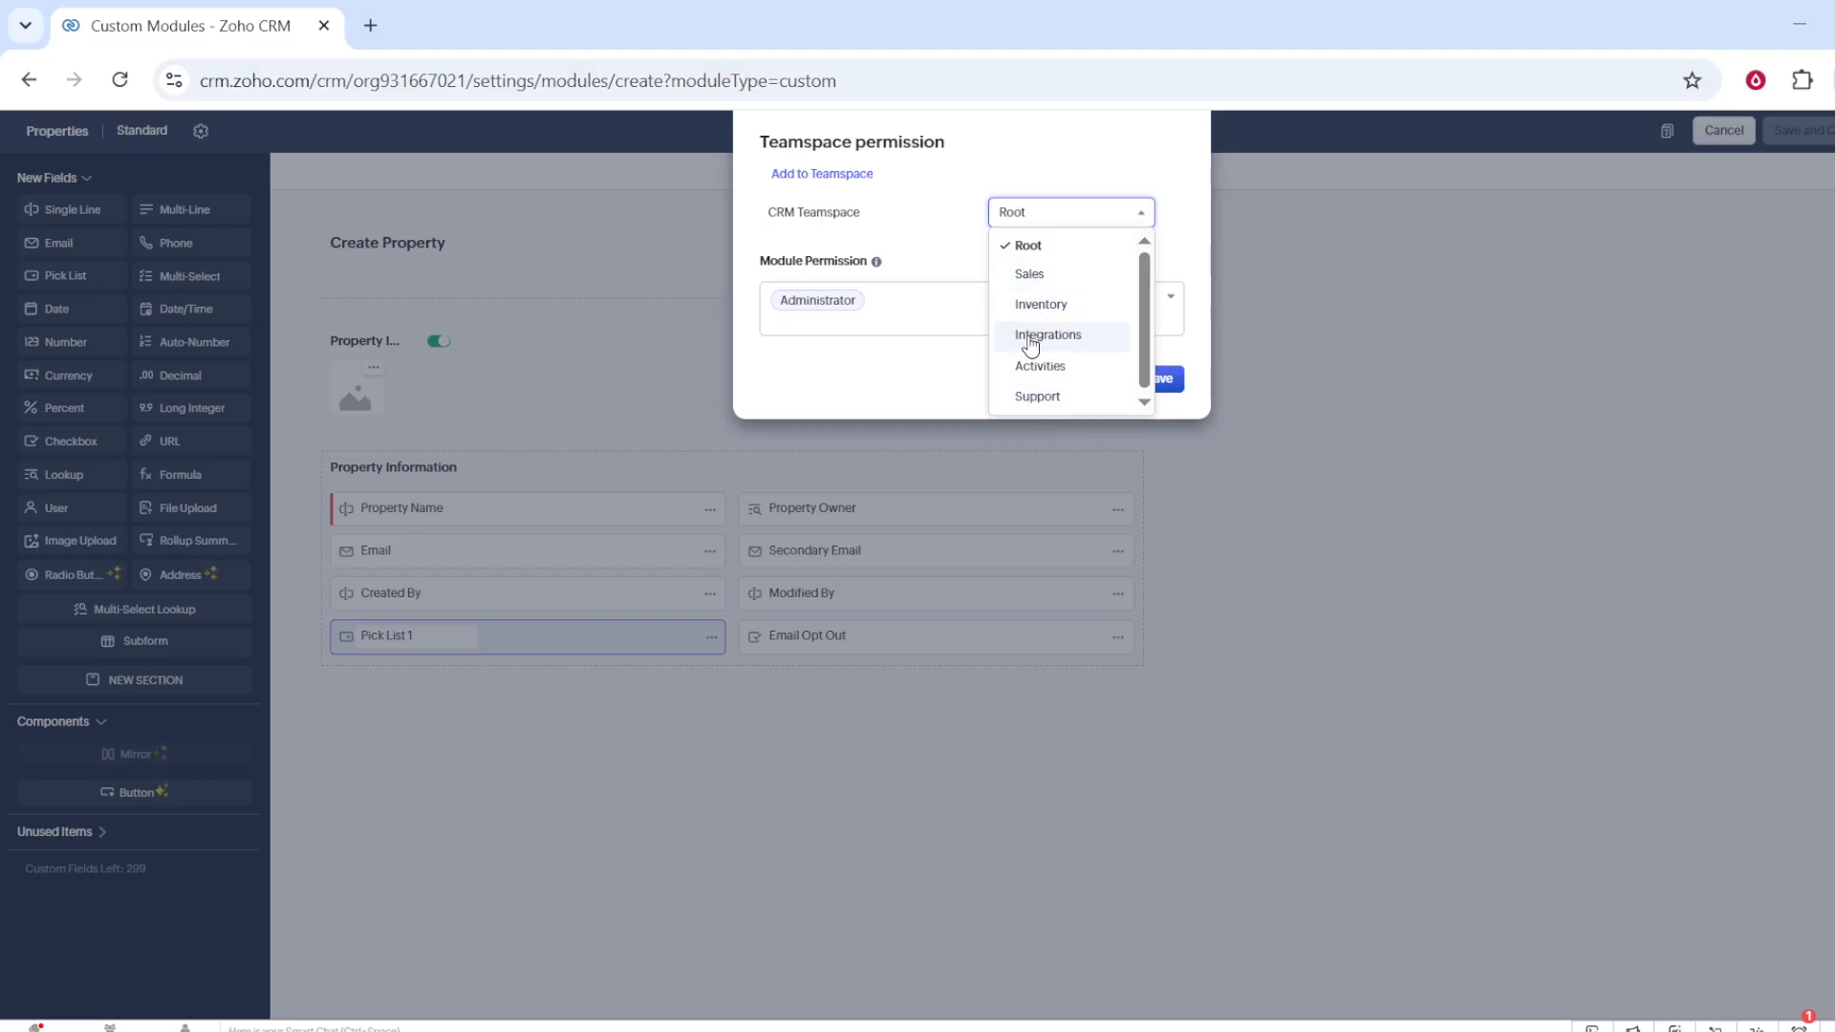
click(1032, 277)
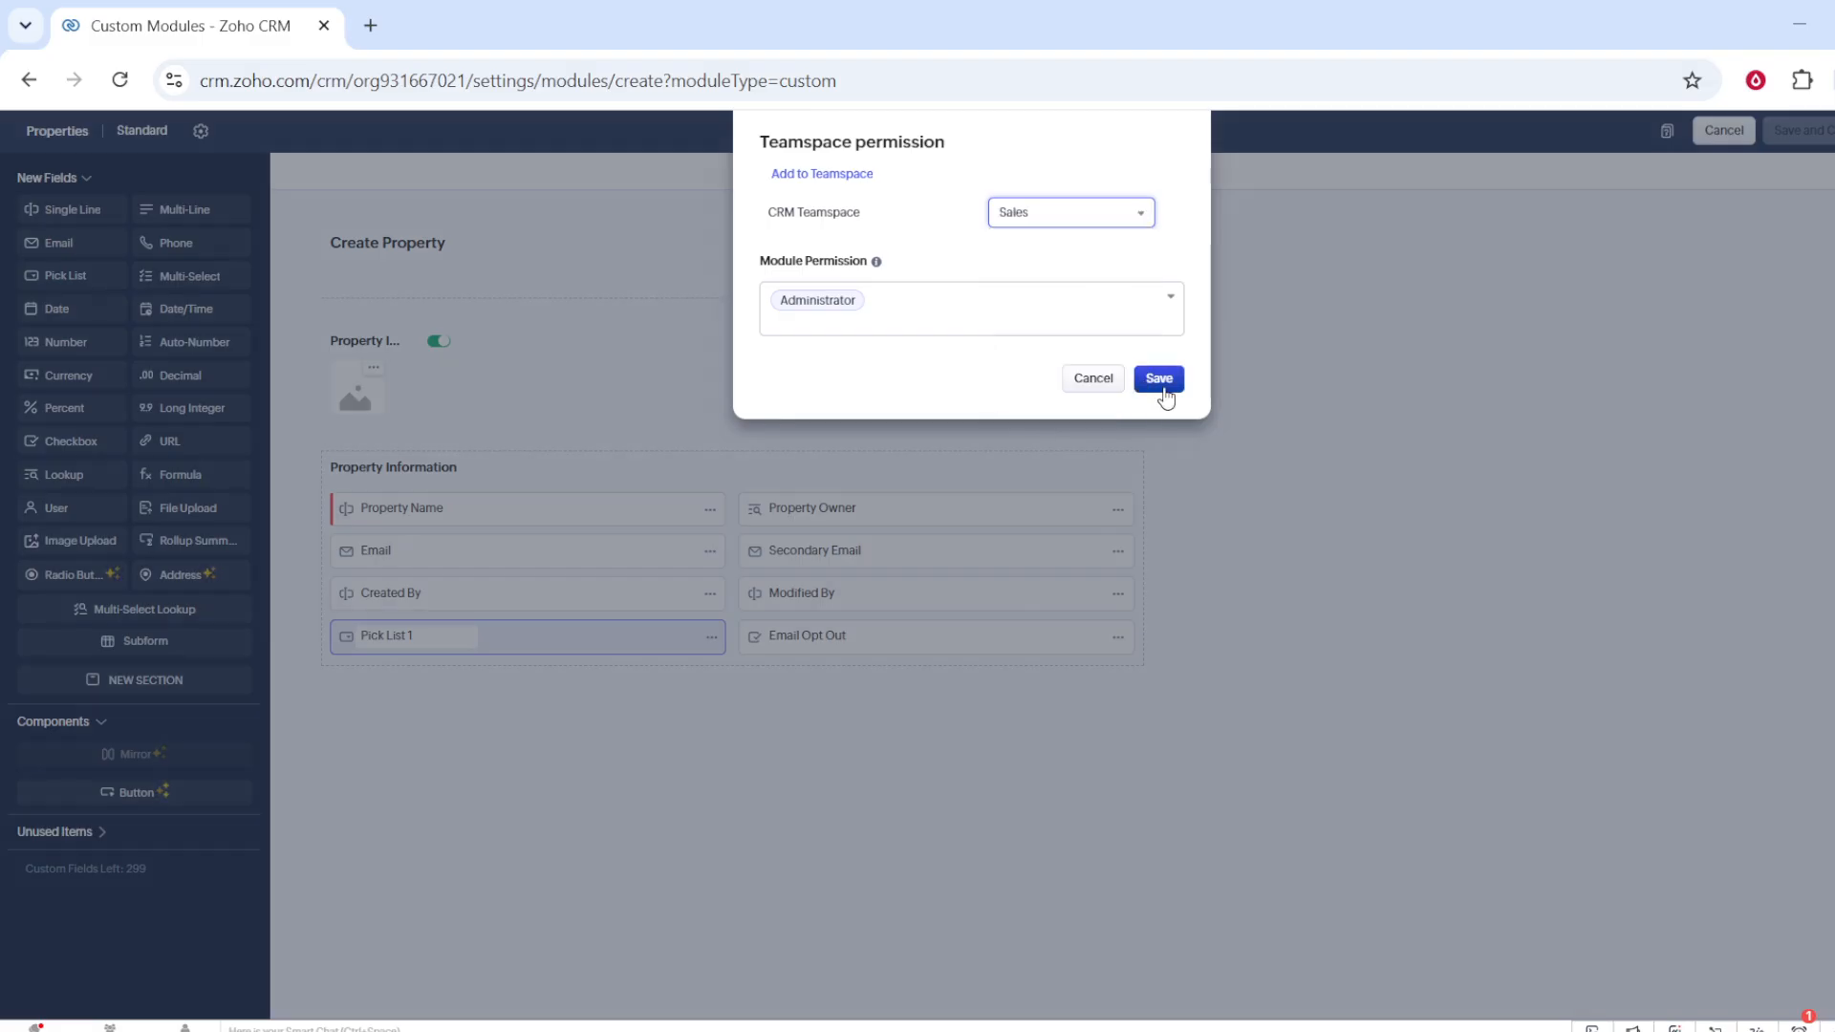
click(1164, 387)
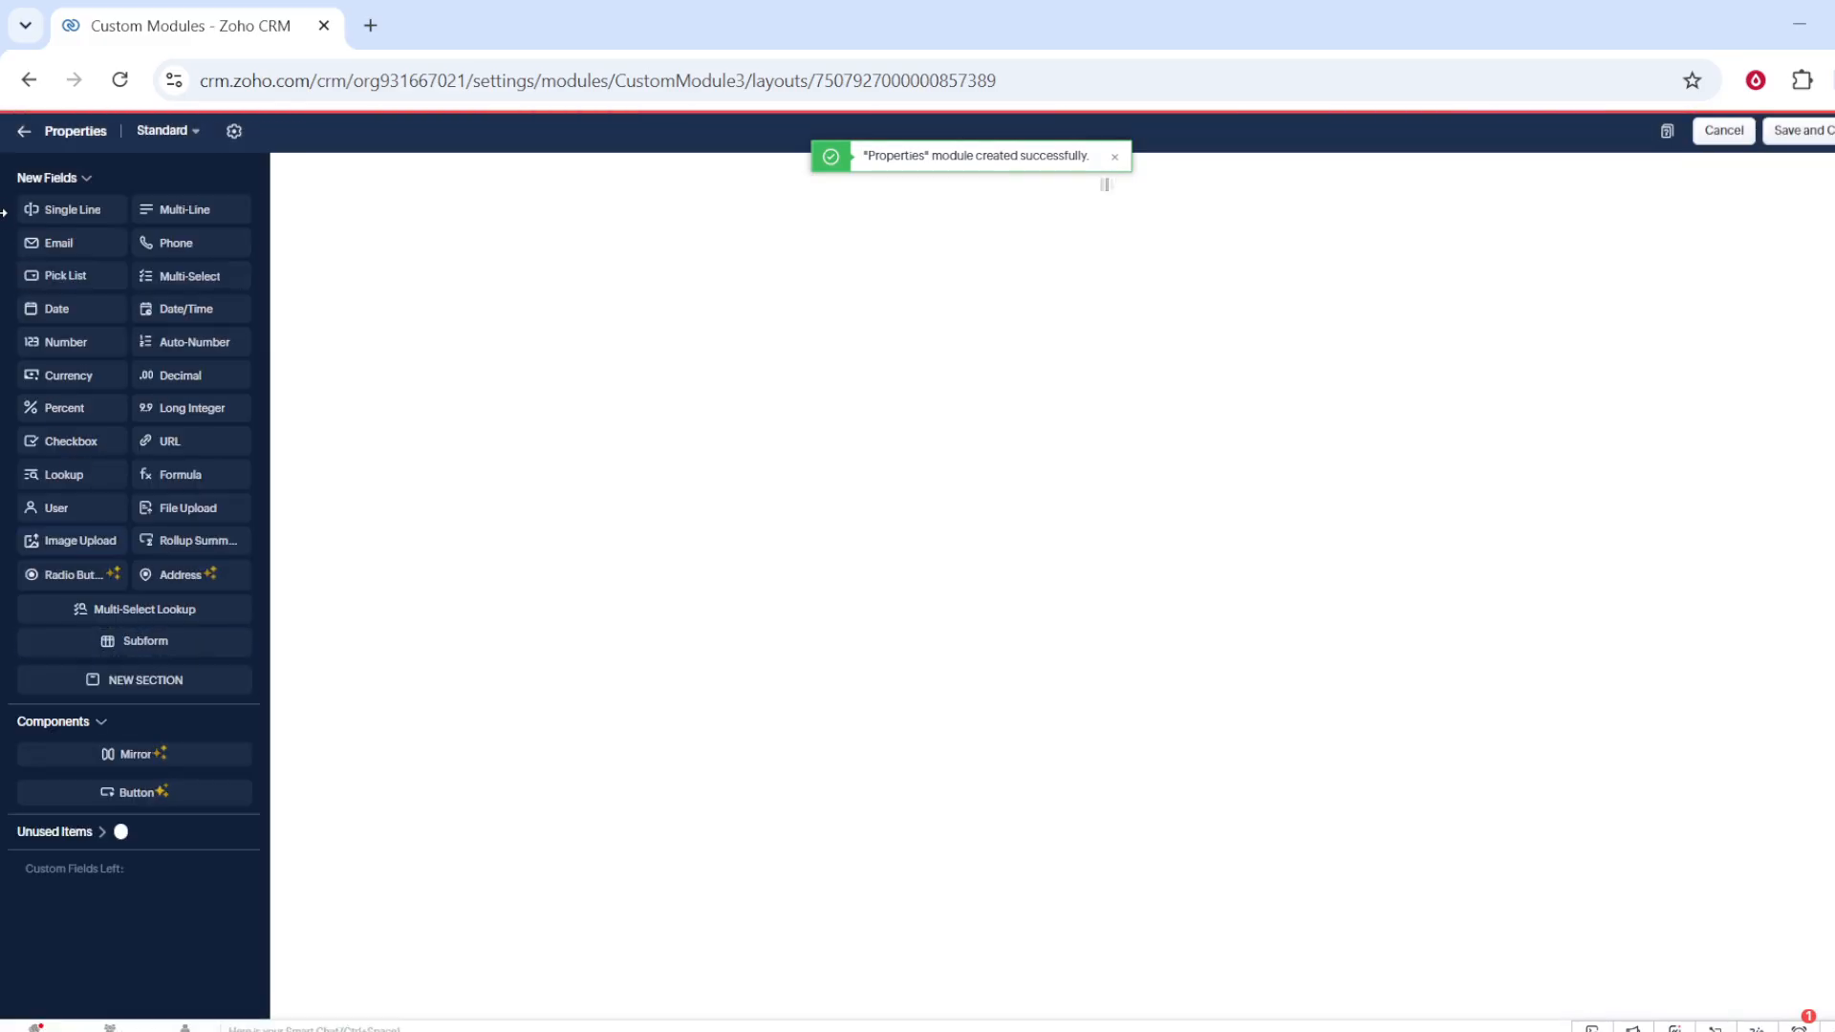
Step: Leave the module layout and look over the modules list and the Pipelines settings
click(26, 139)
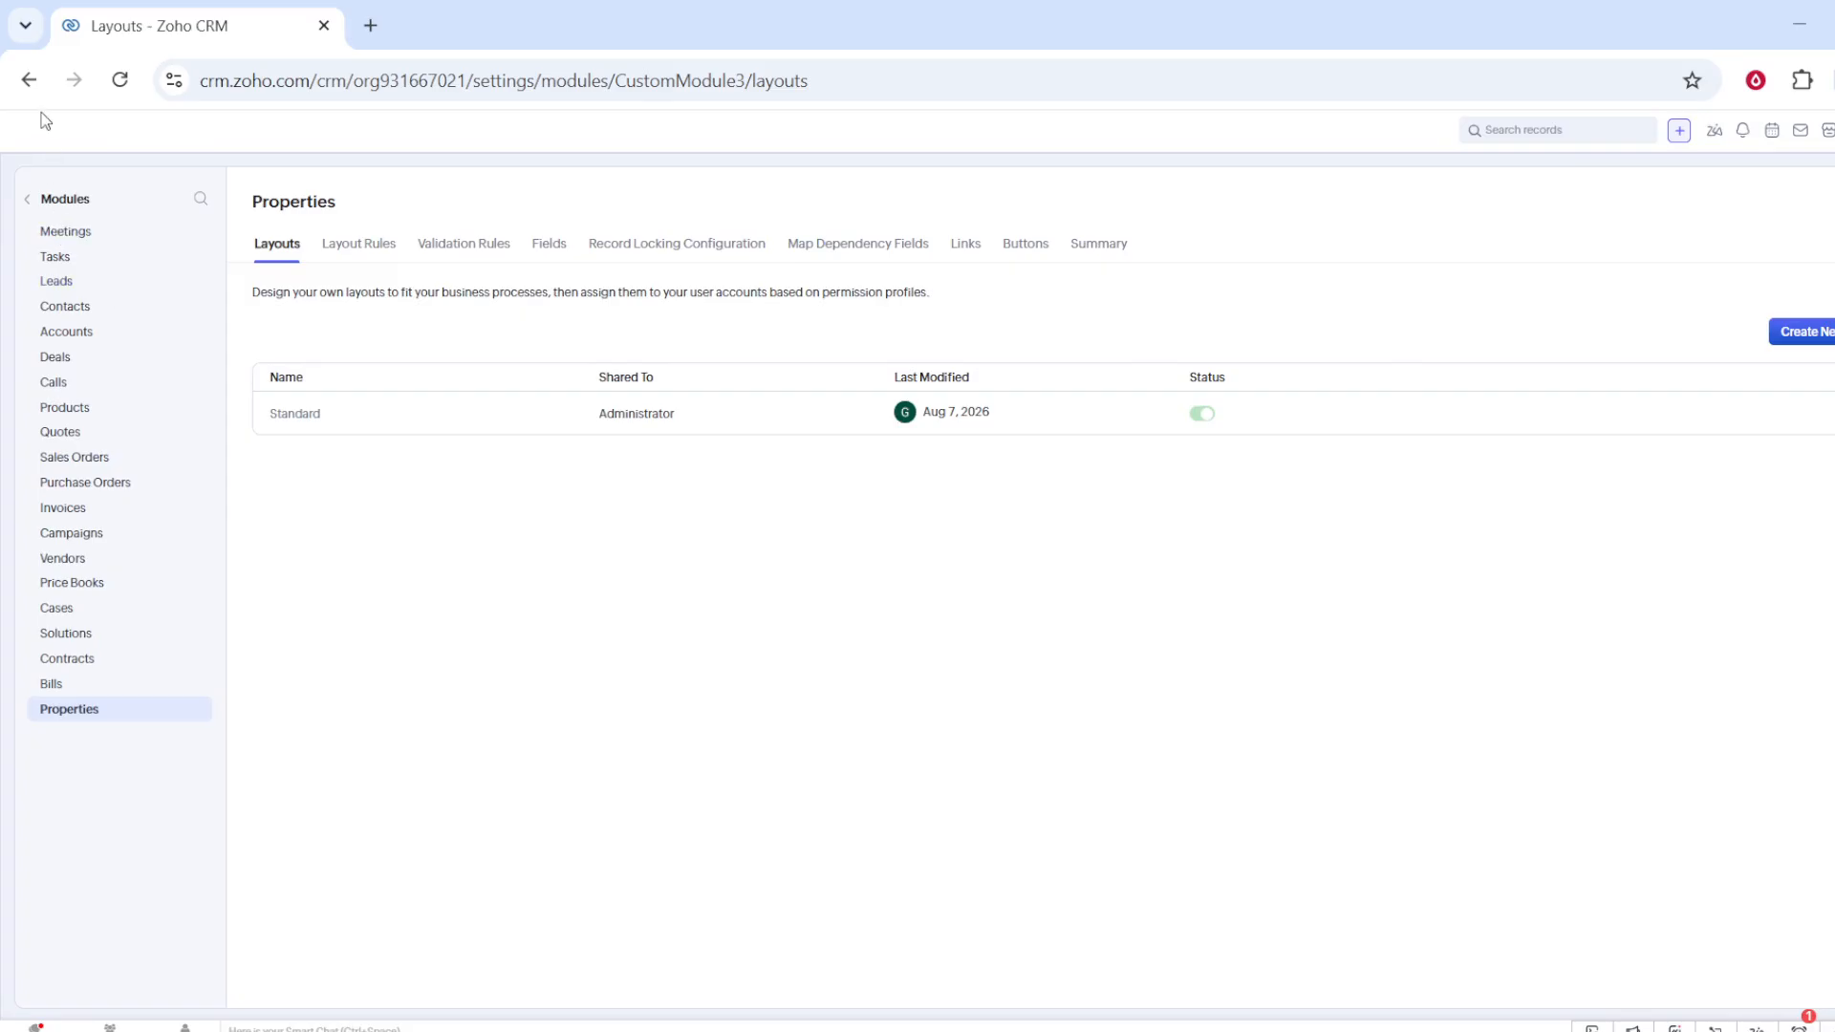
click(35, 209)
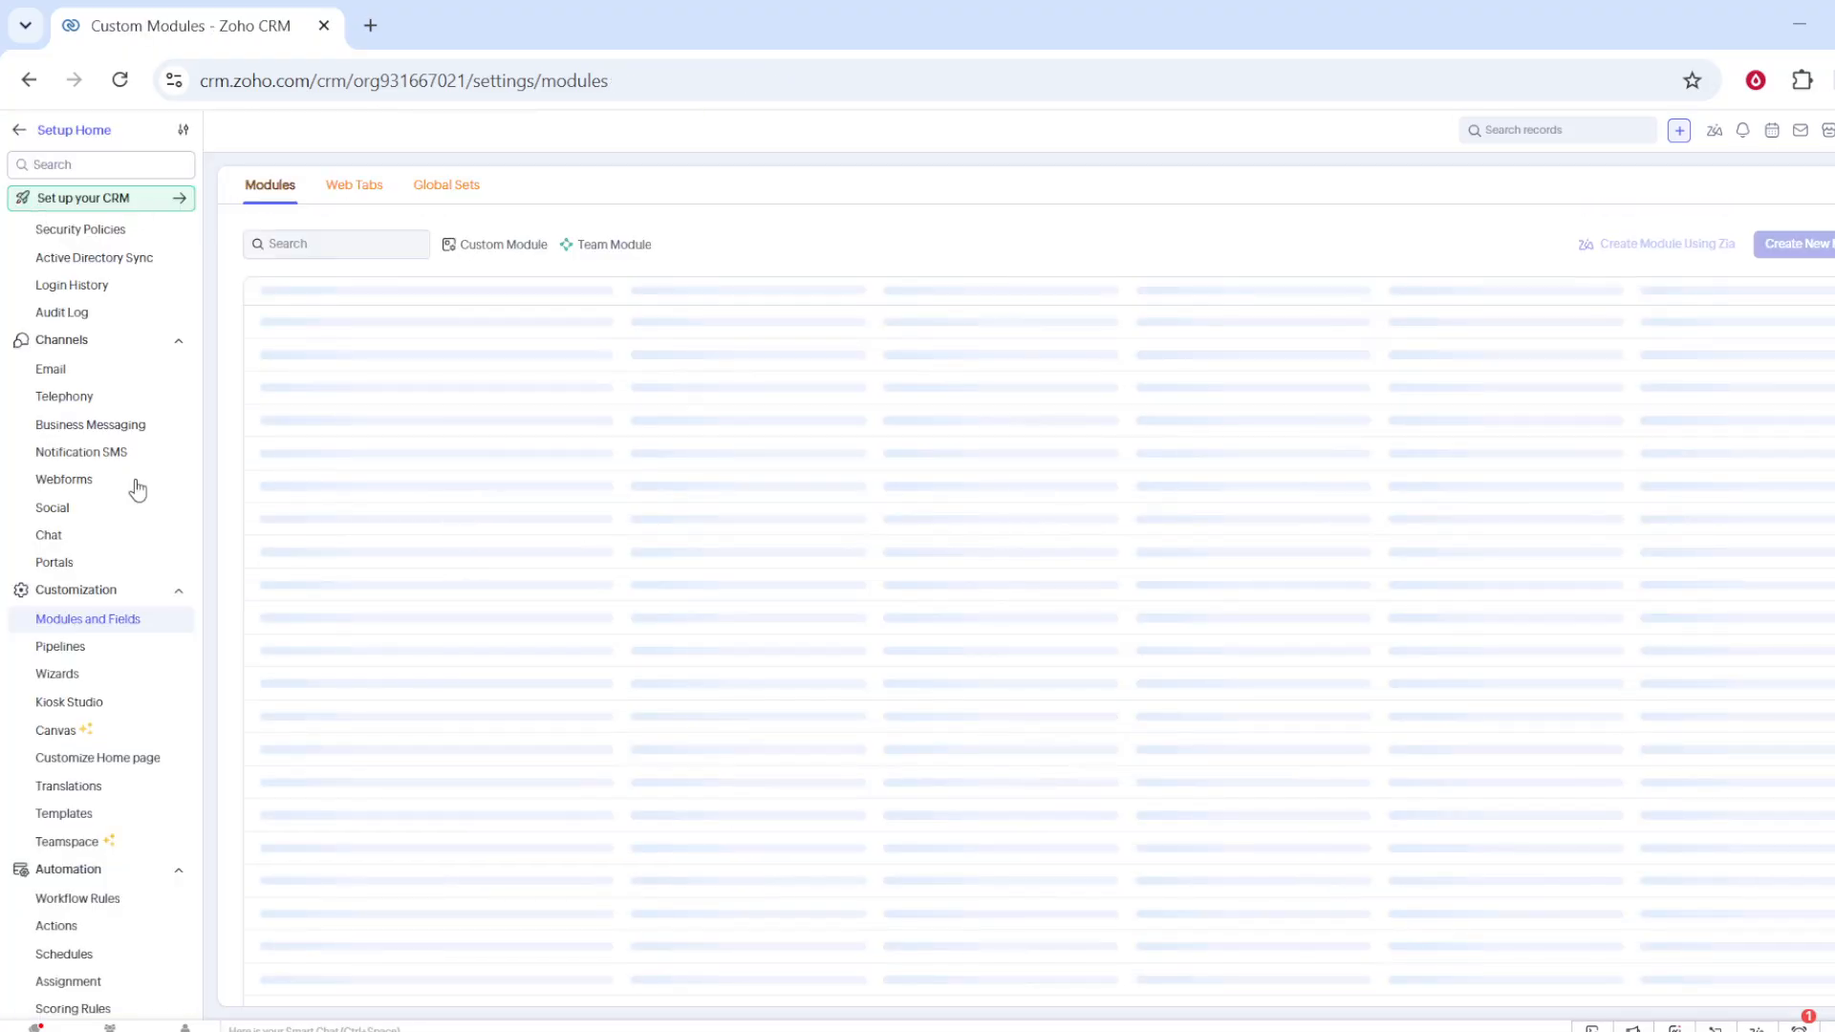
click(86, 659)
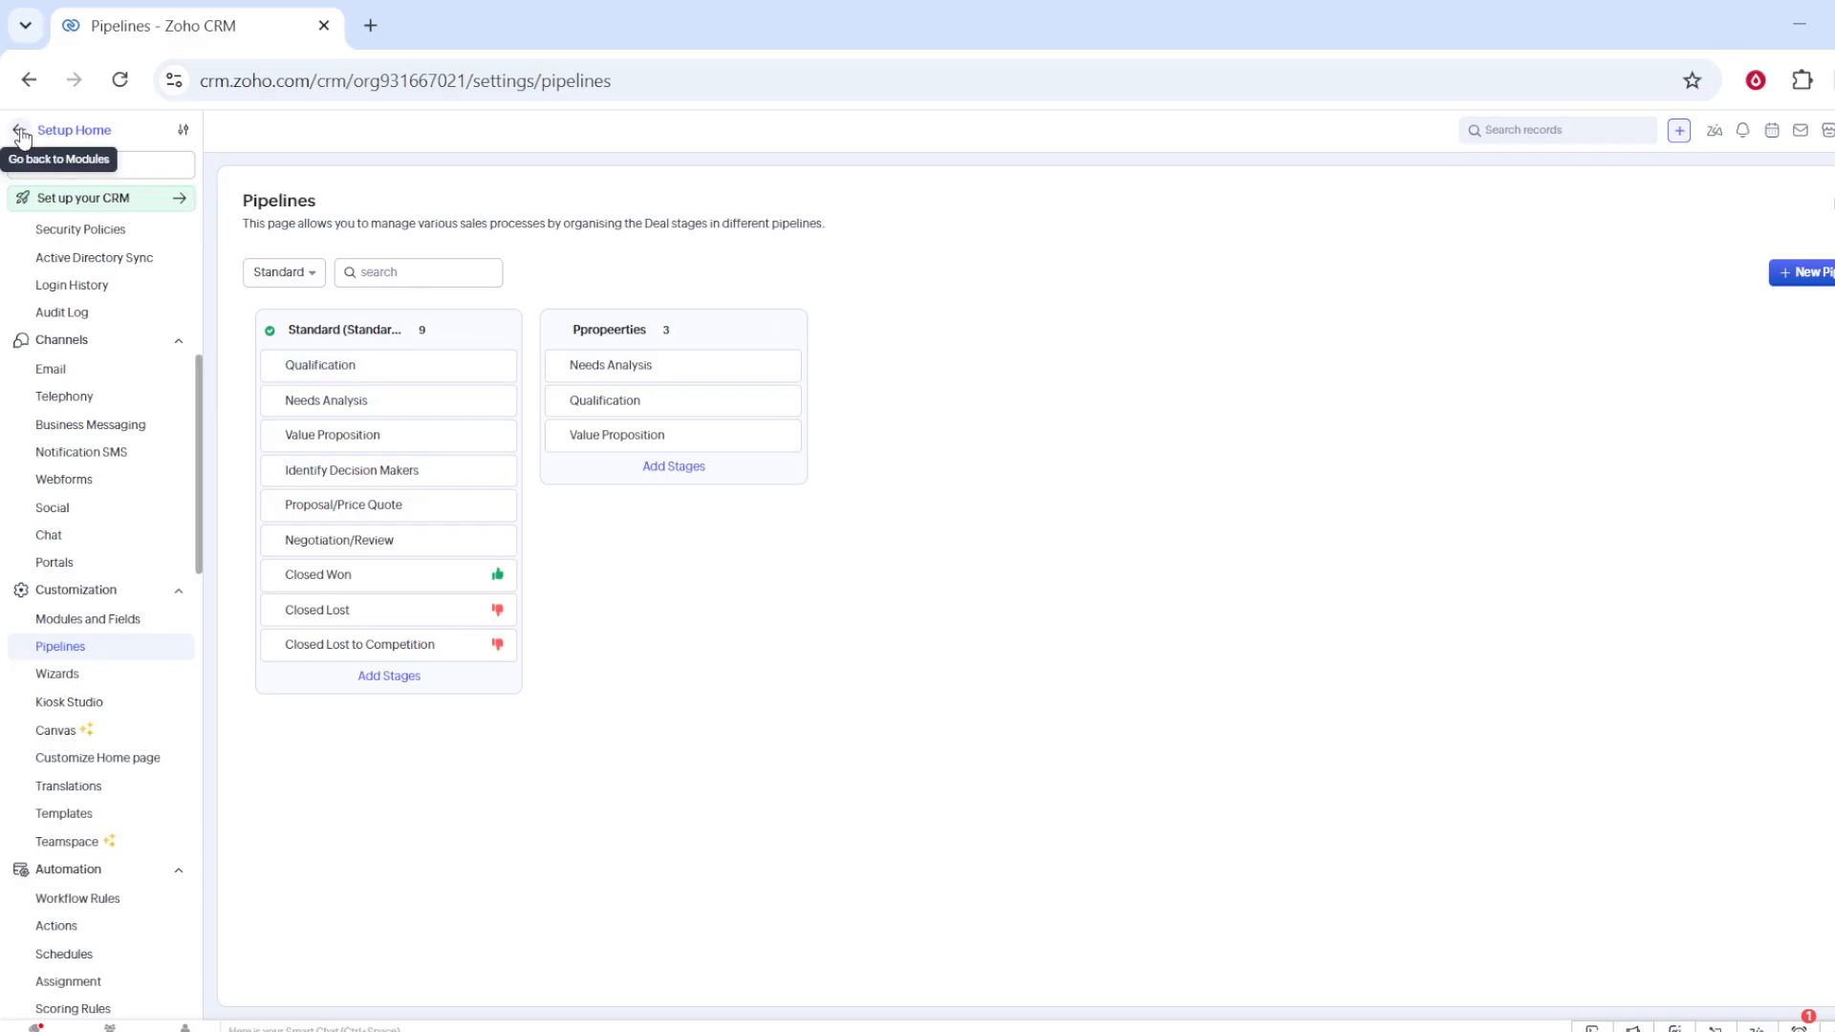
click(20, 132)
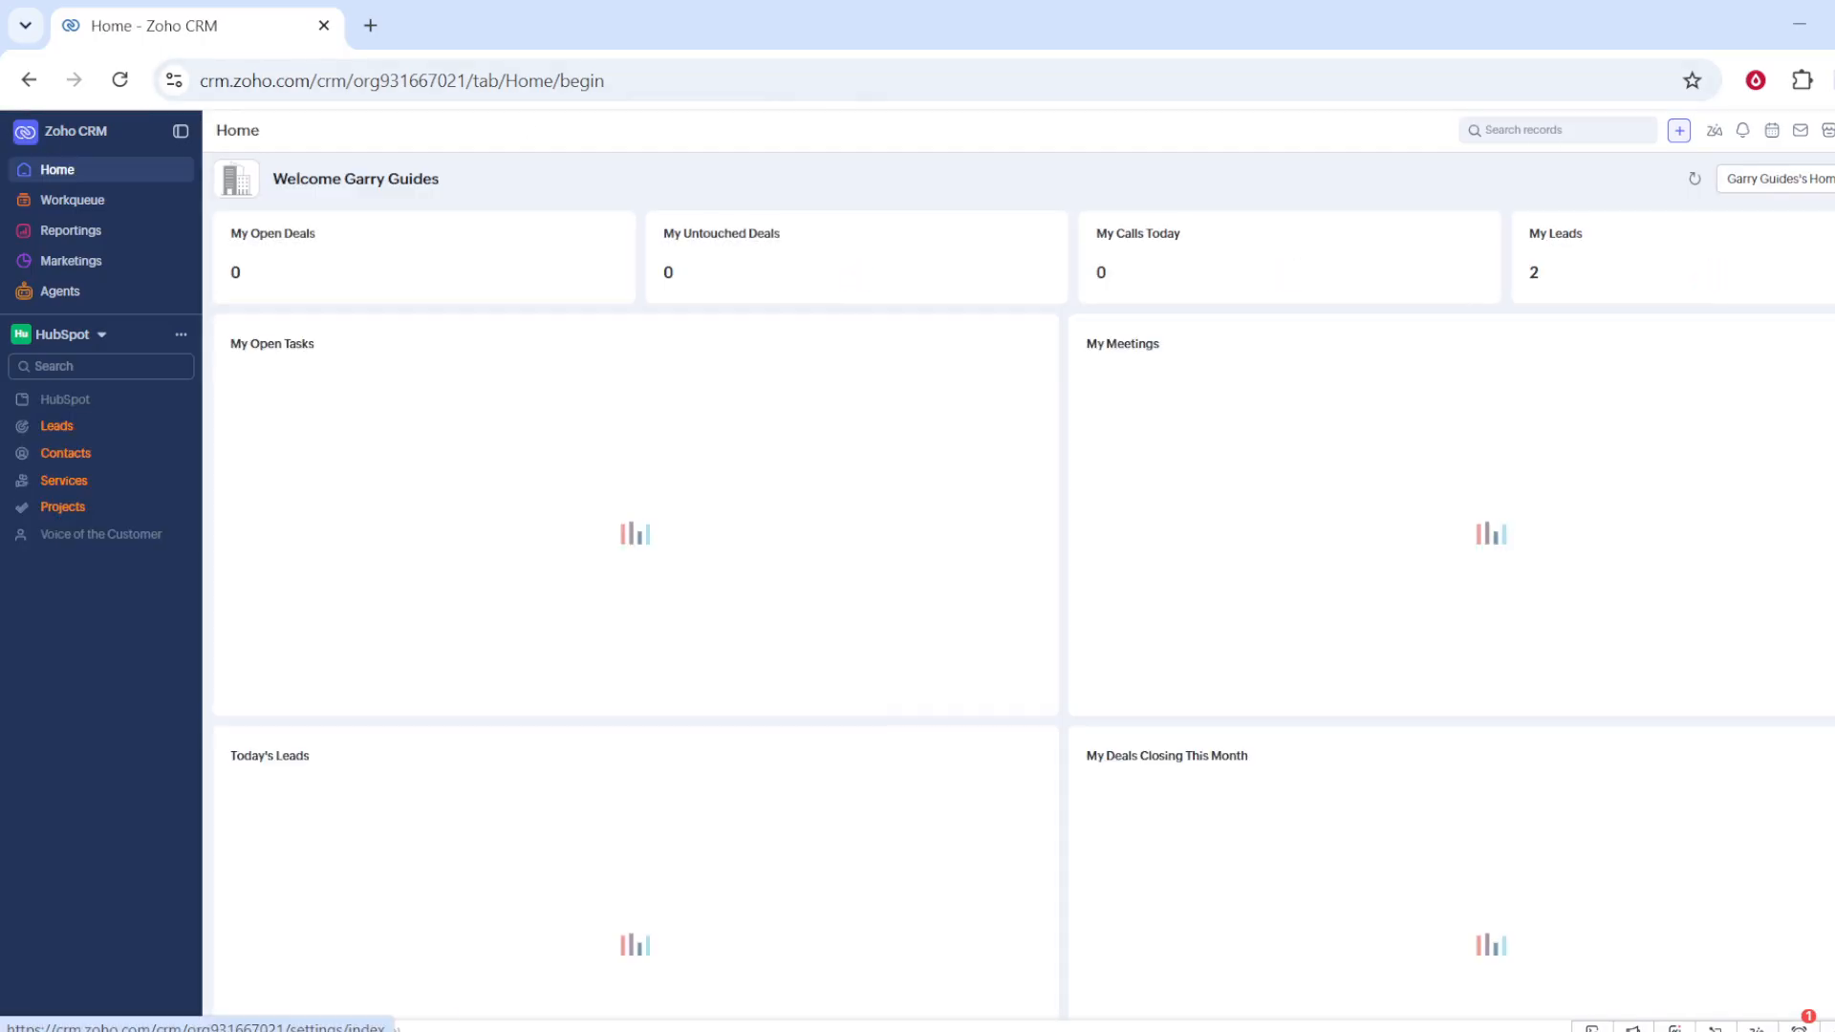
Step: Open the Assignment rules settings by searching the setup for workflow rules
click(1834, 131)
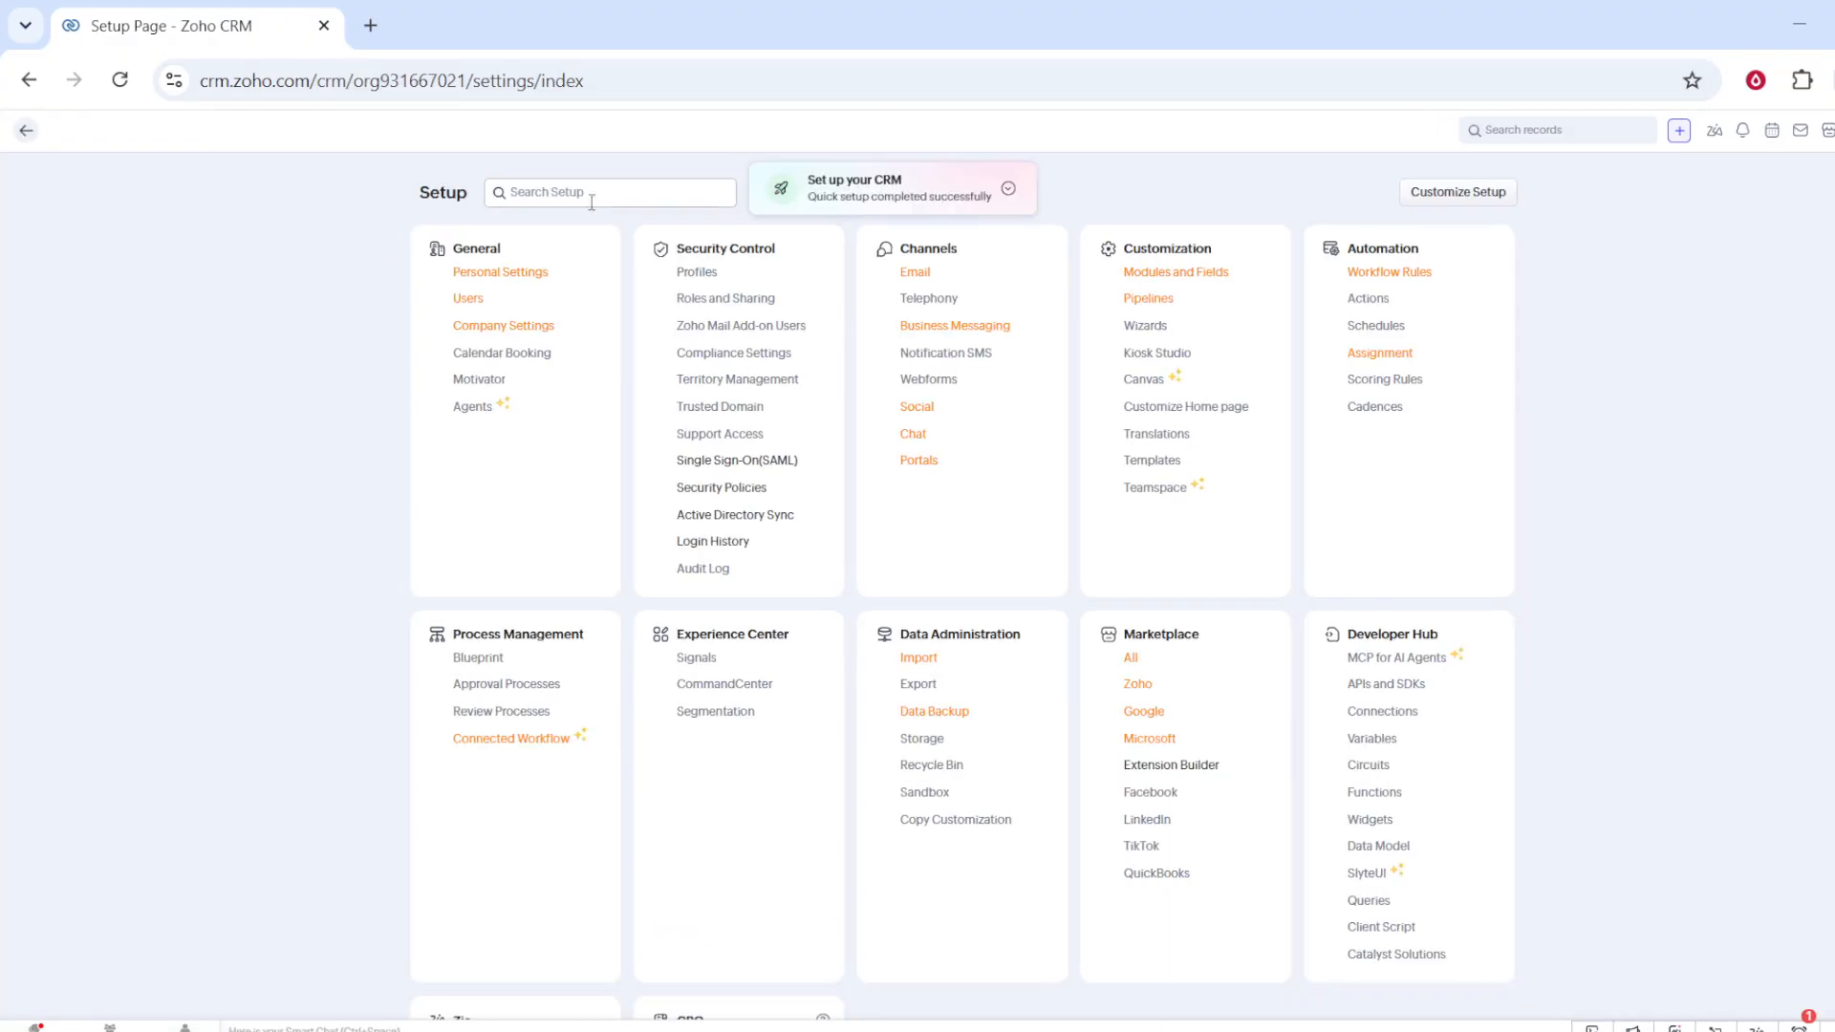
click(592, 199)
text(work)
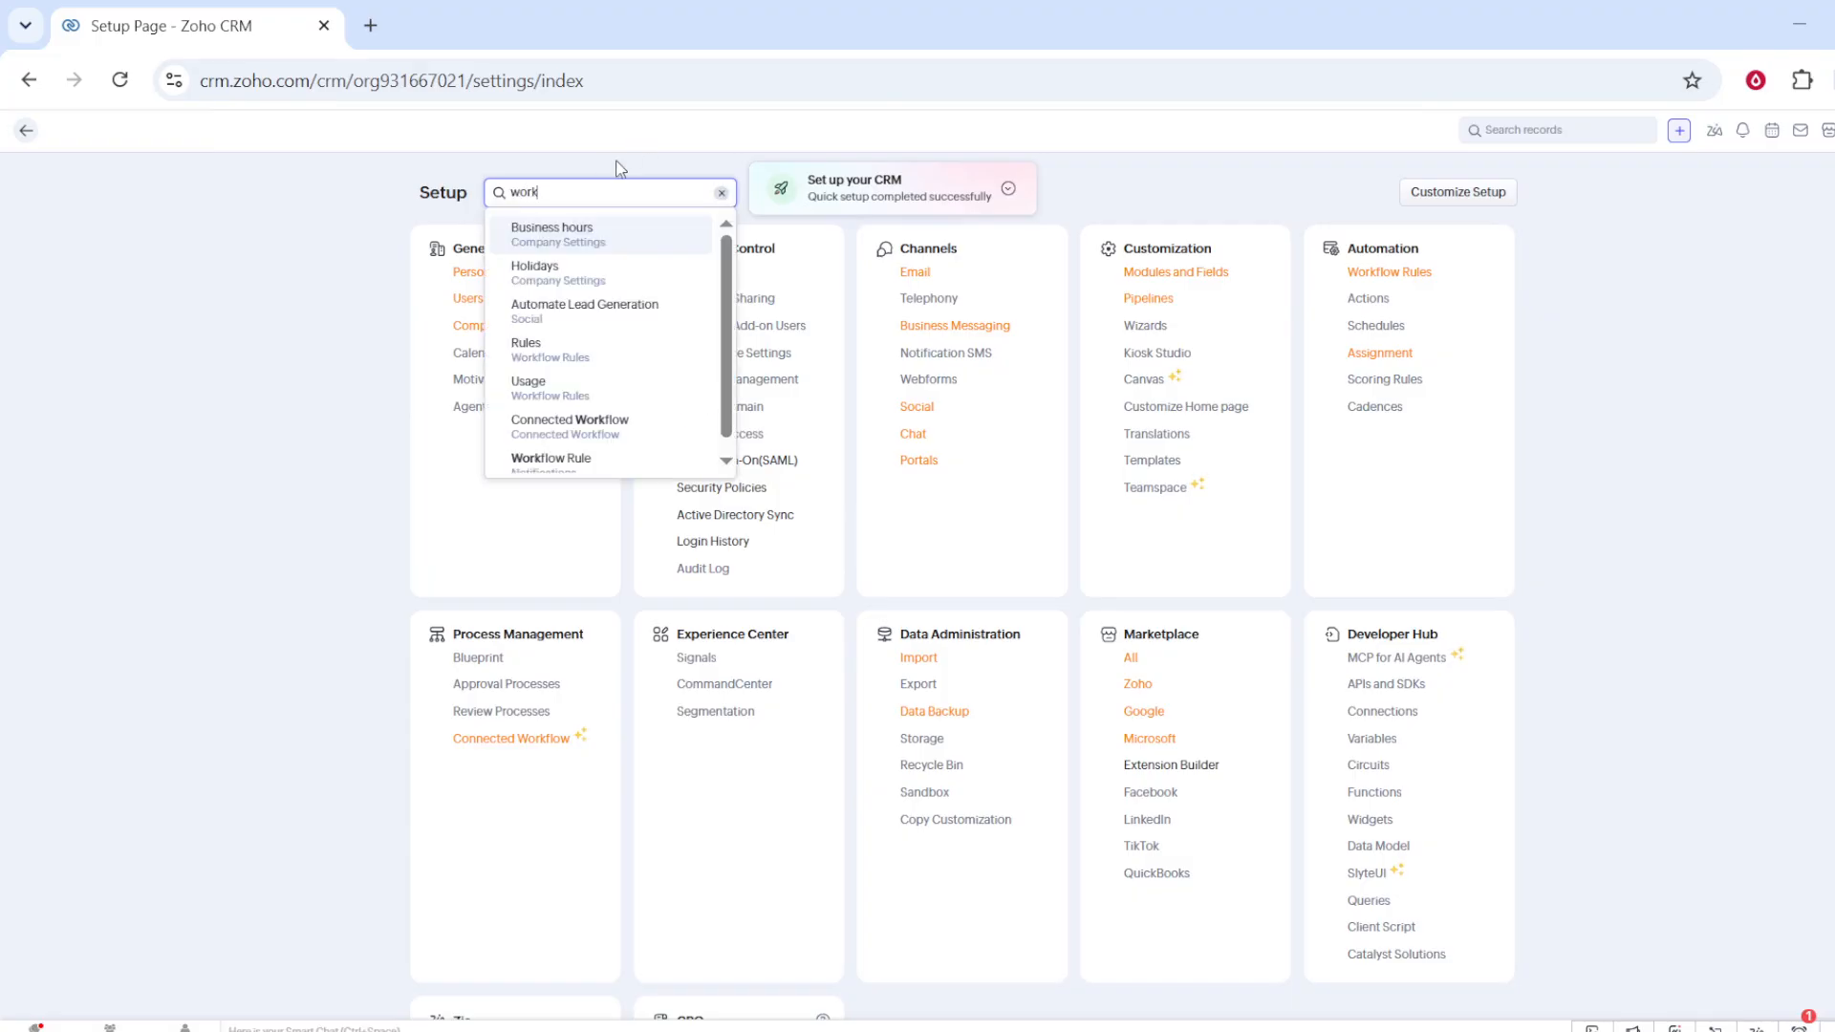
click(541, 351)
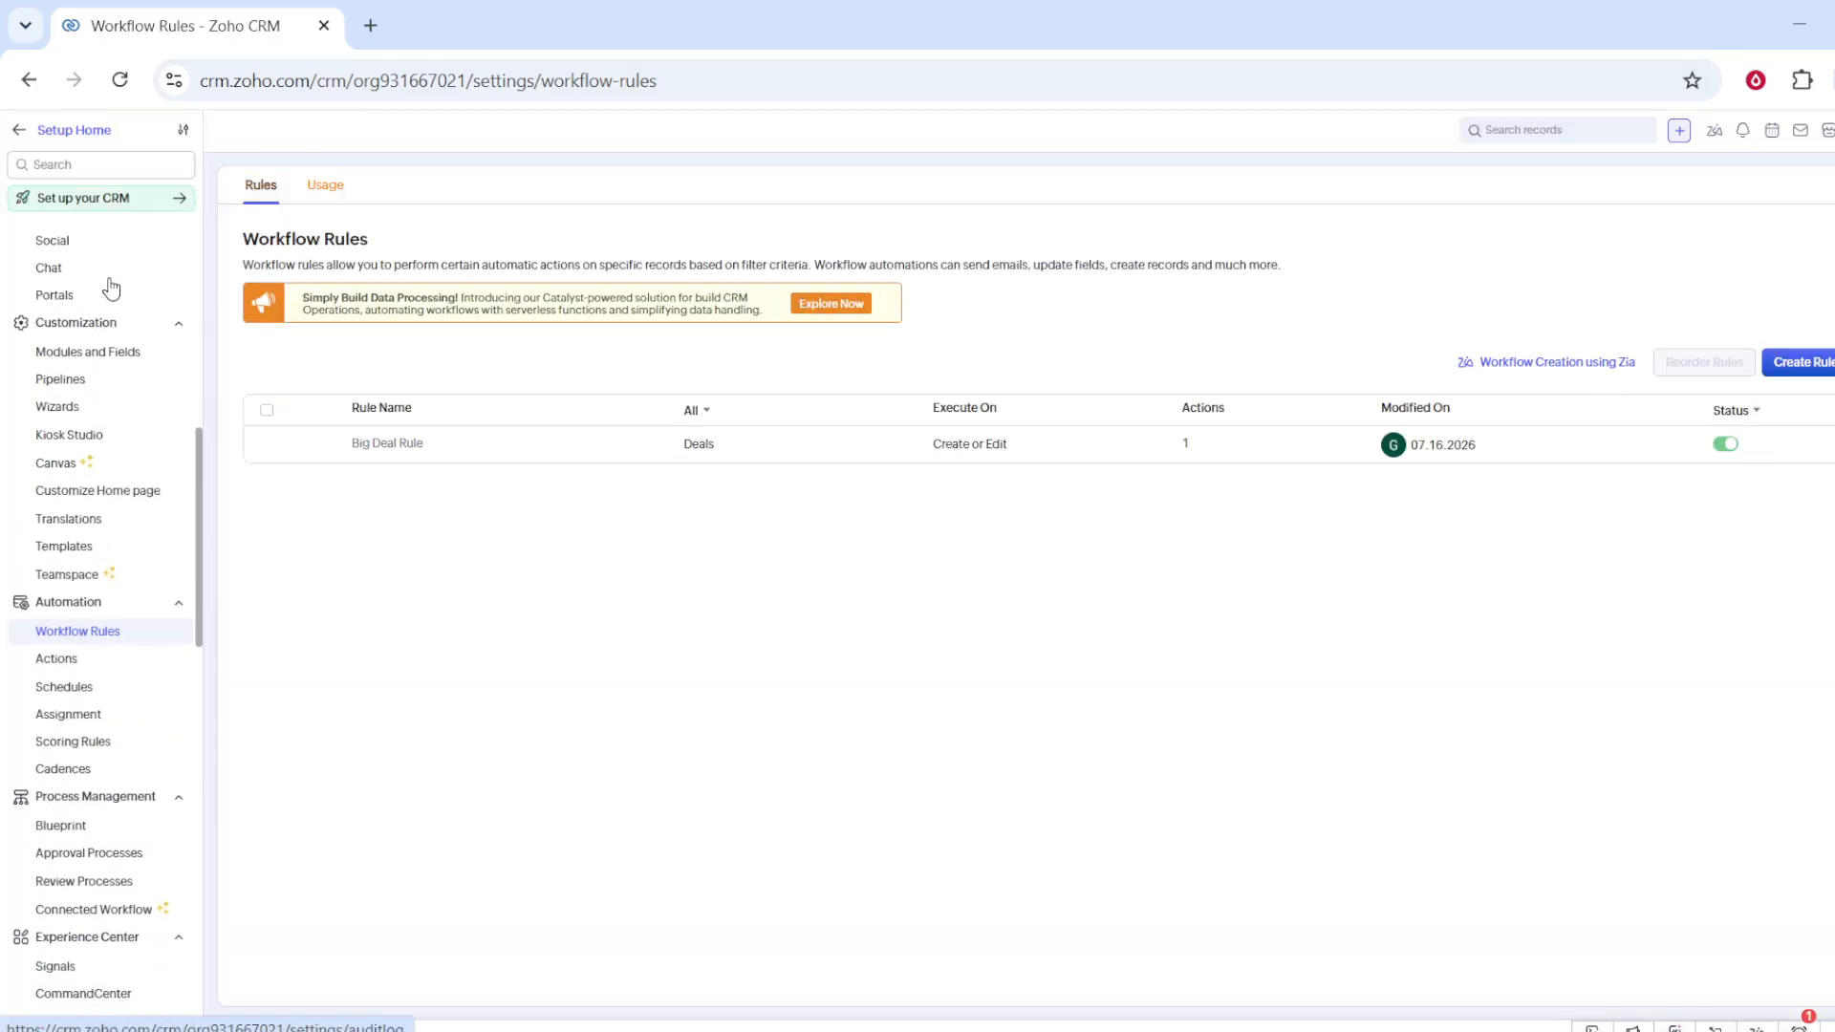
click(45, 711)
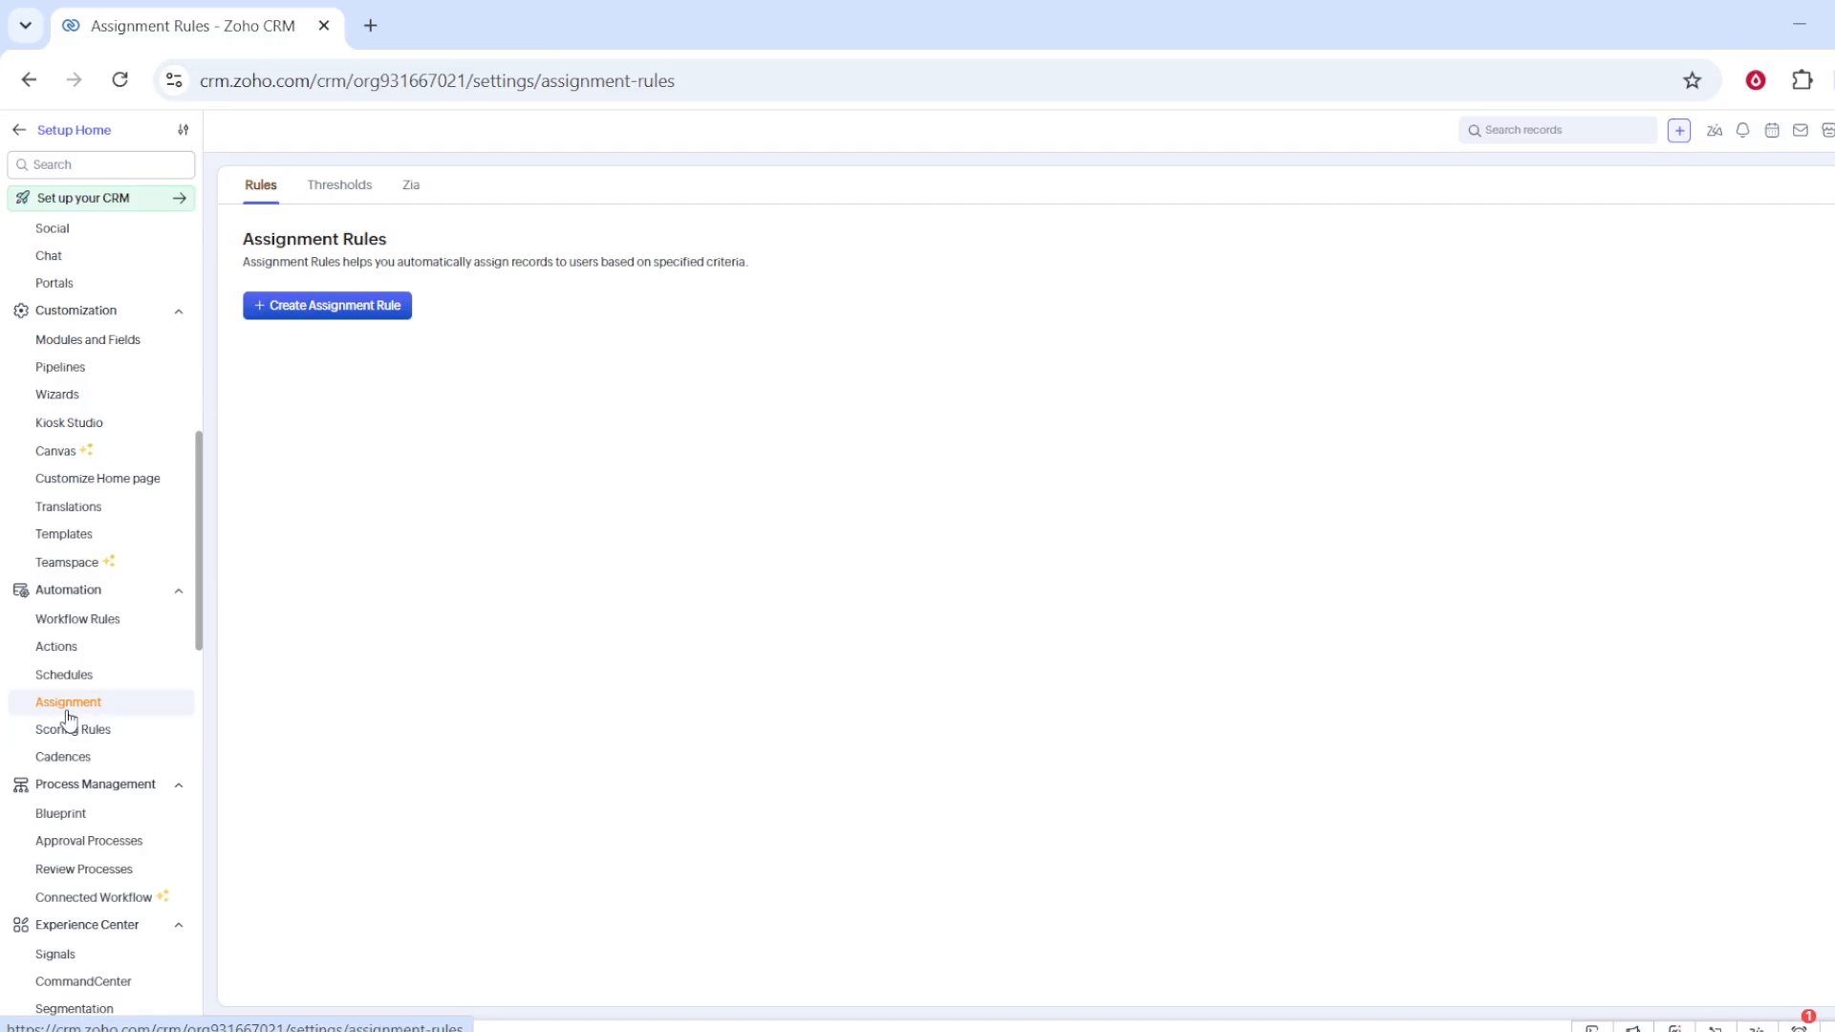
Step: Create an assignment rule for the Properties module named Property
click(365, 309)
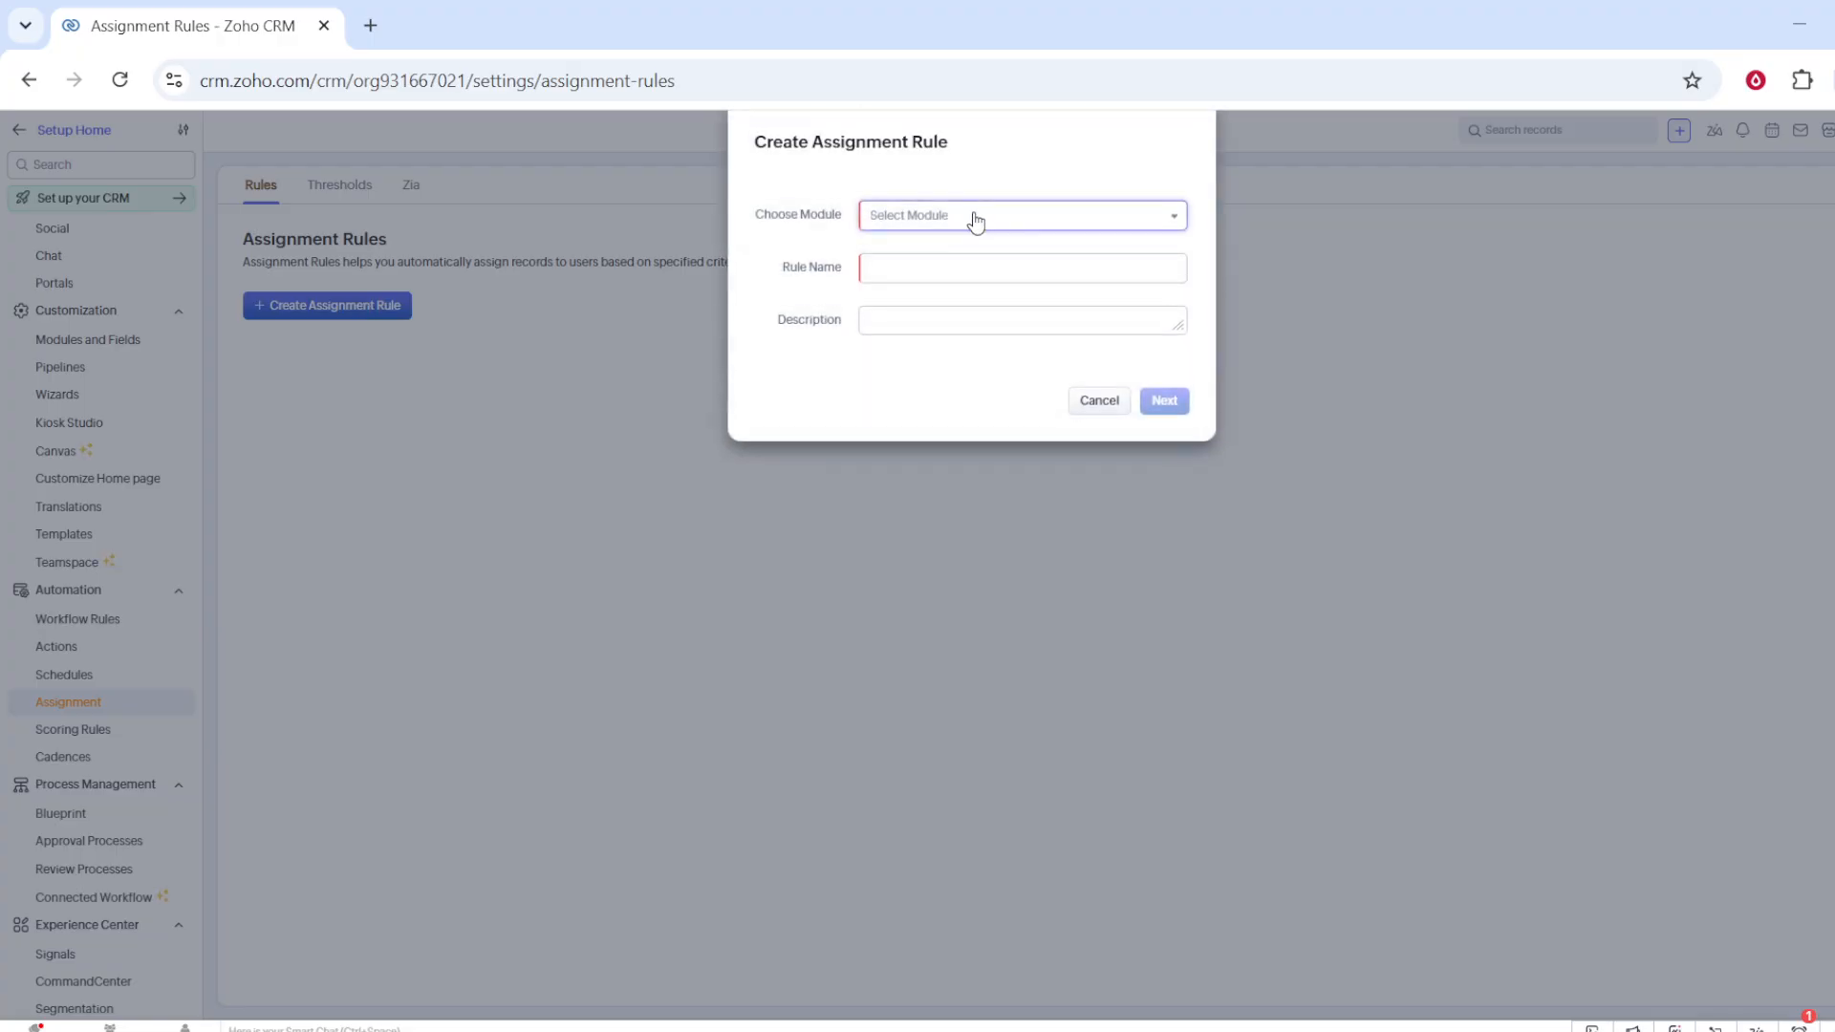
click(975, 221)
scroll(967, 287, down, 2)
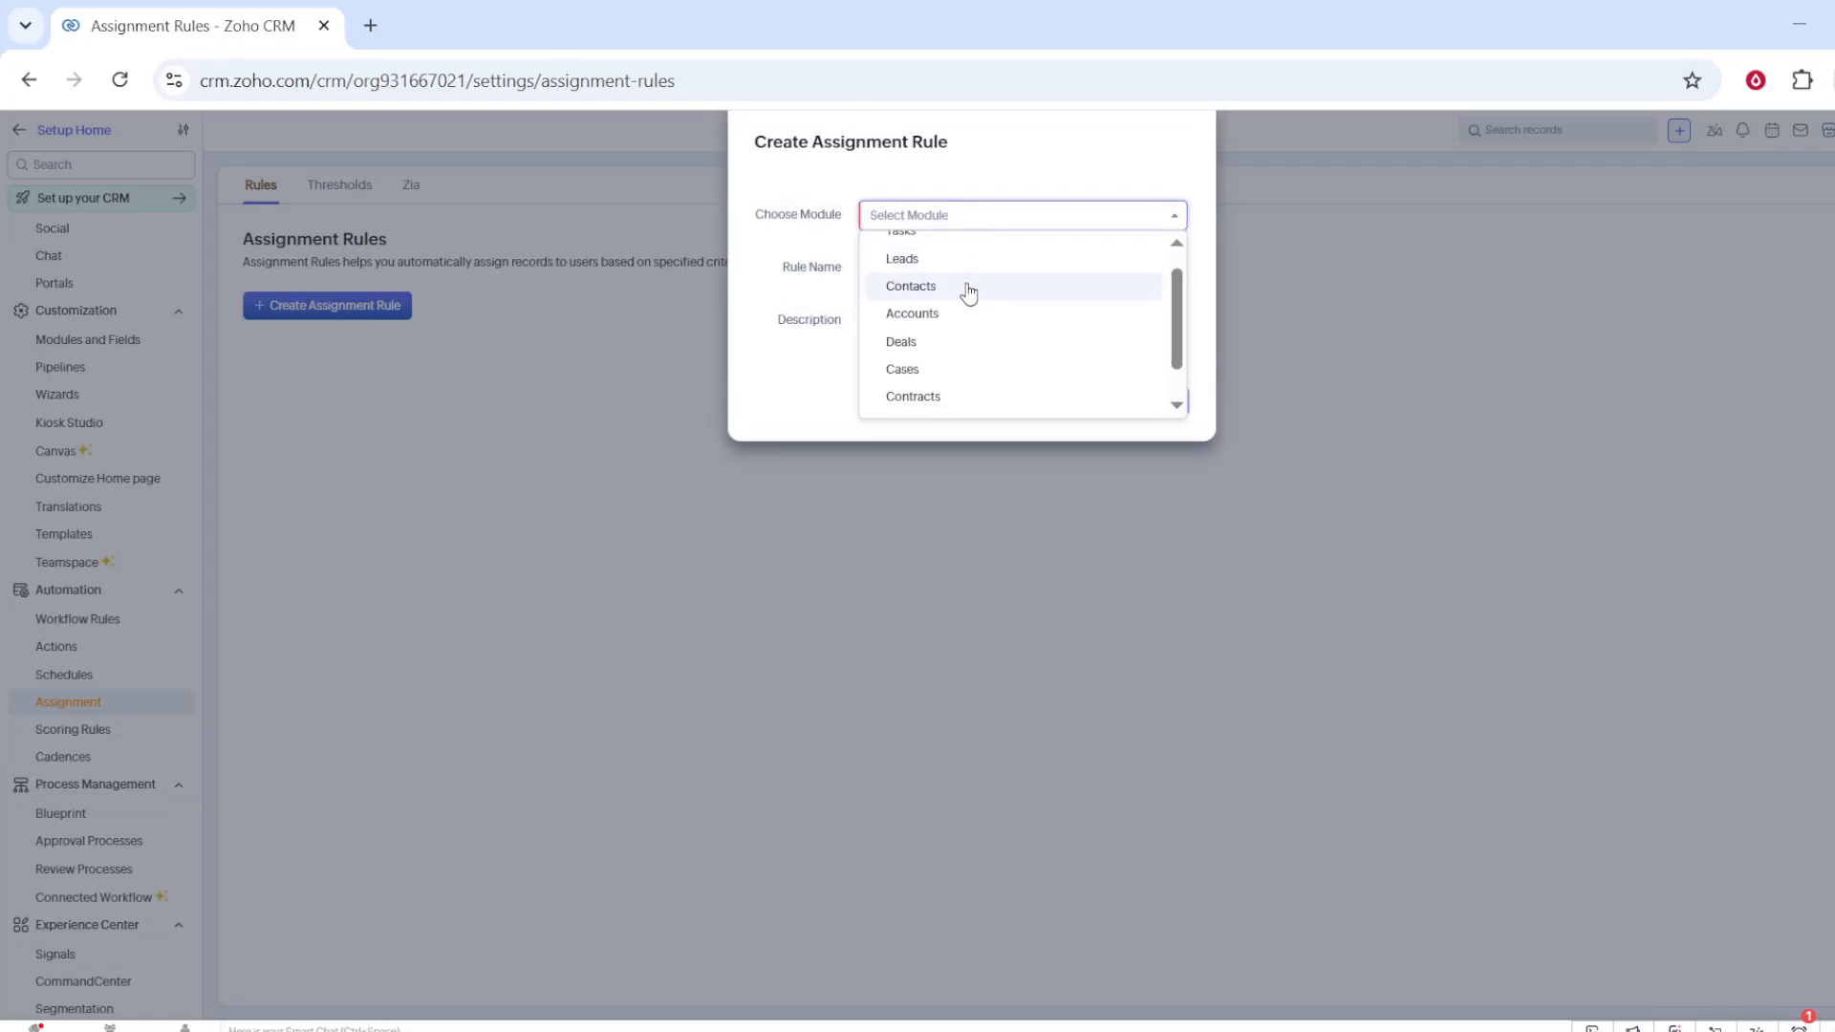
click(913, 398)
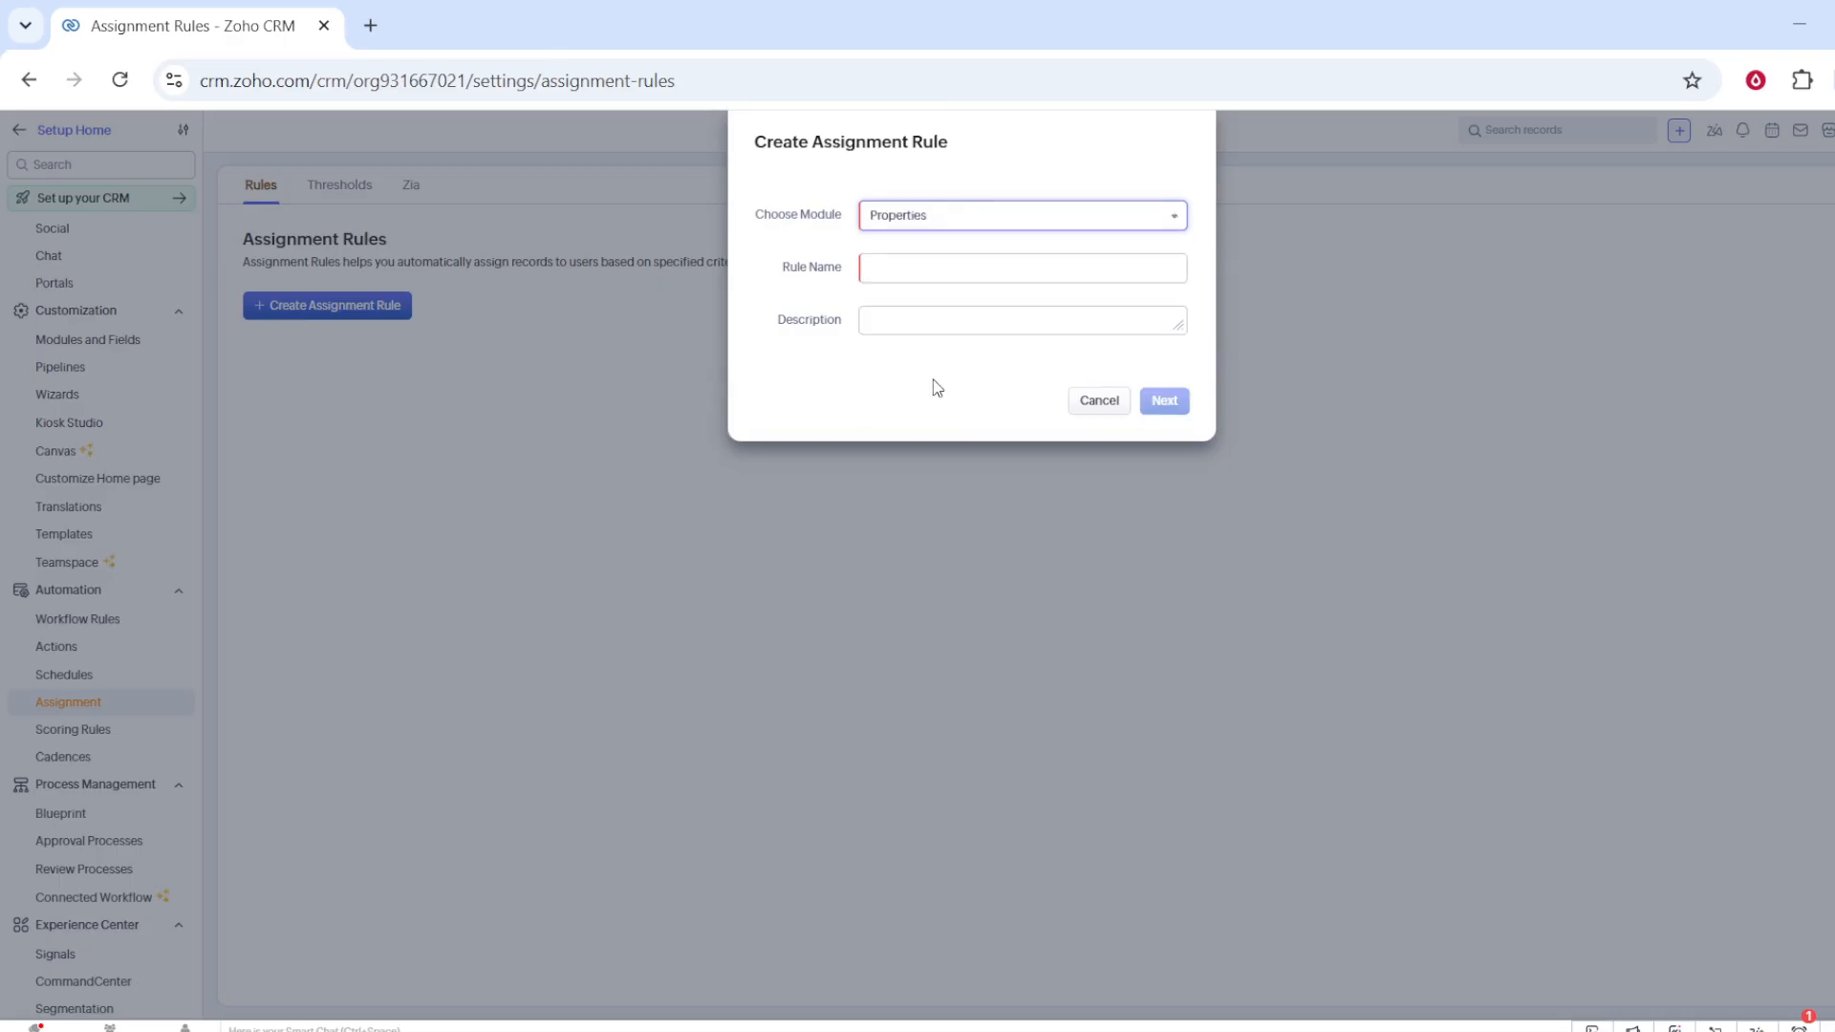
click(937, 258)
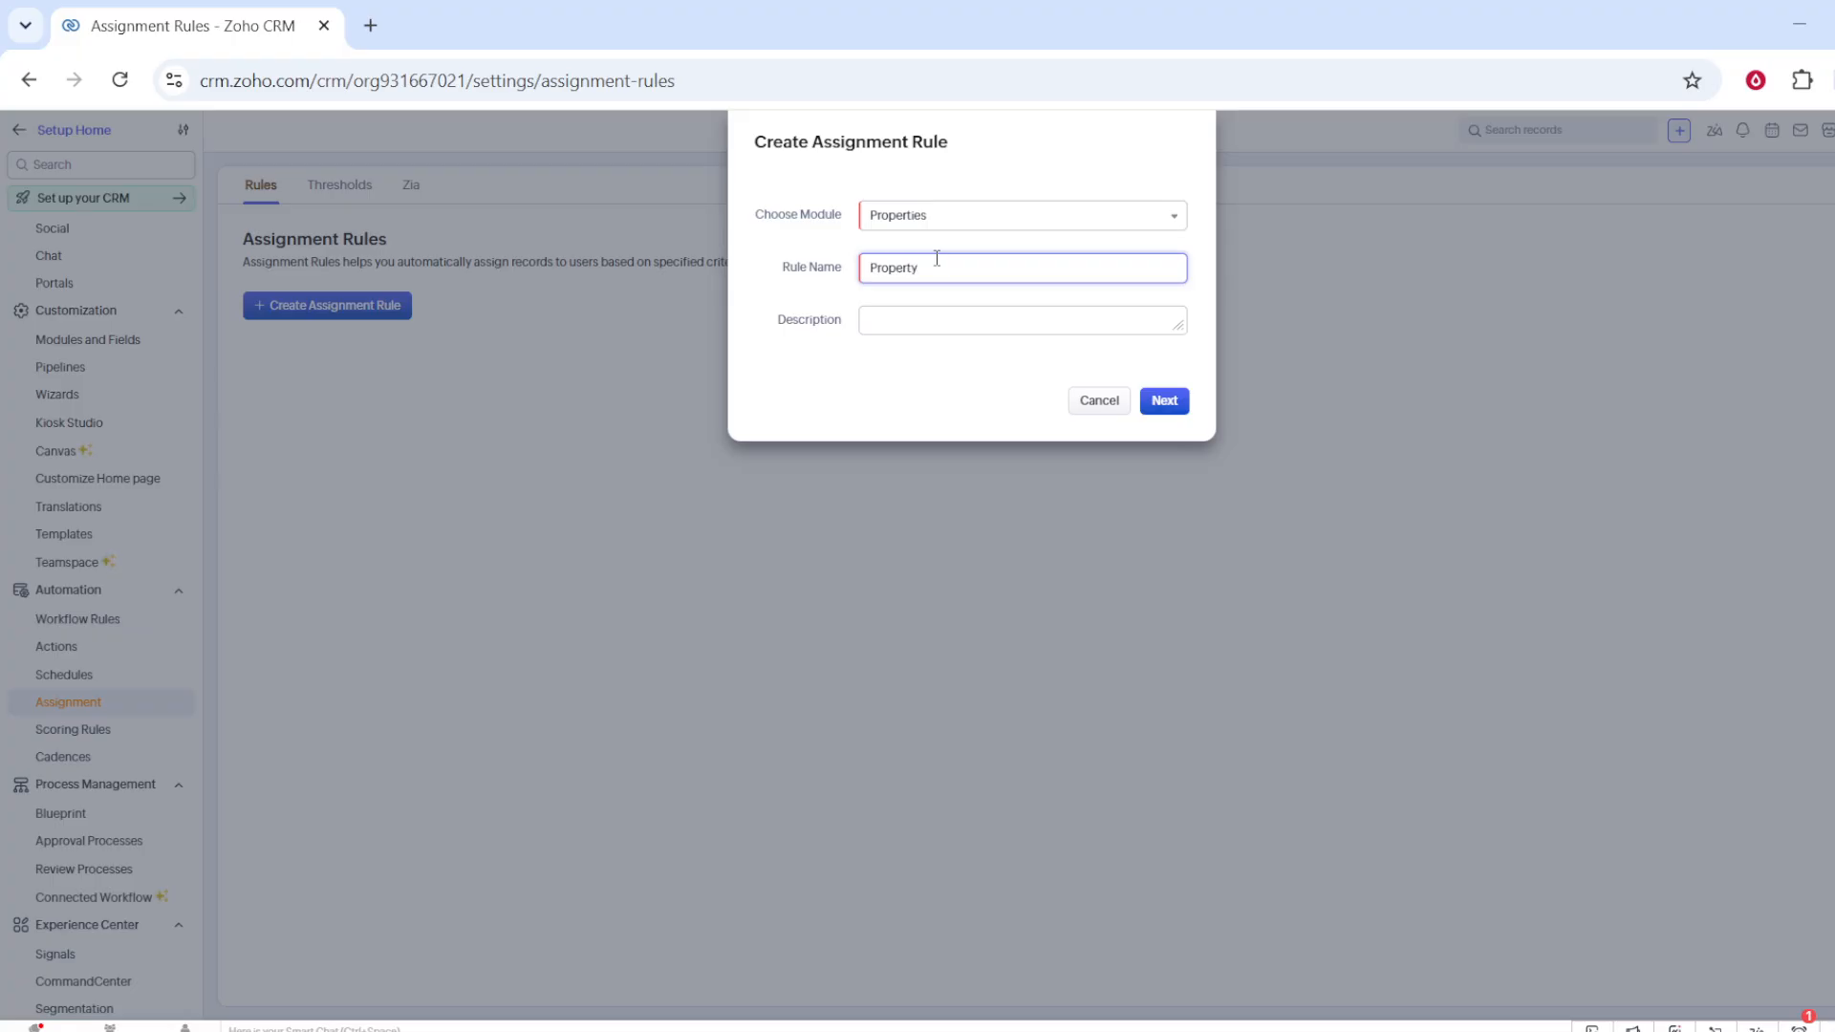
click(947, 316)
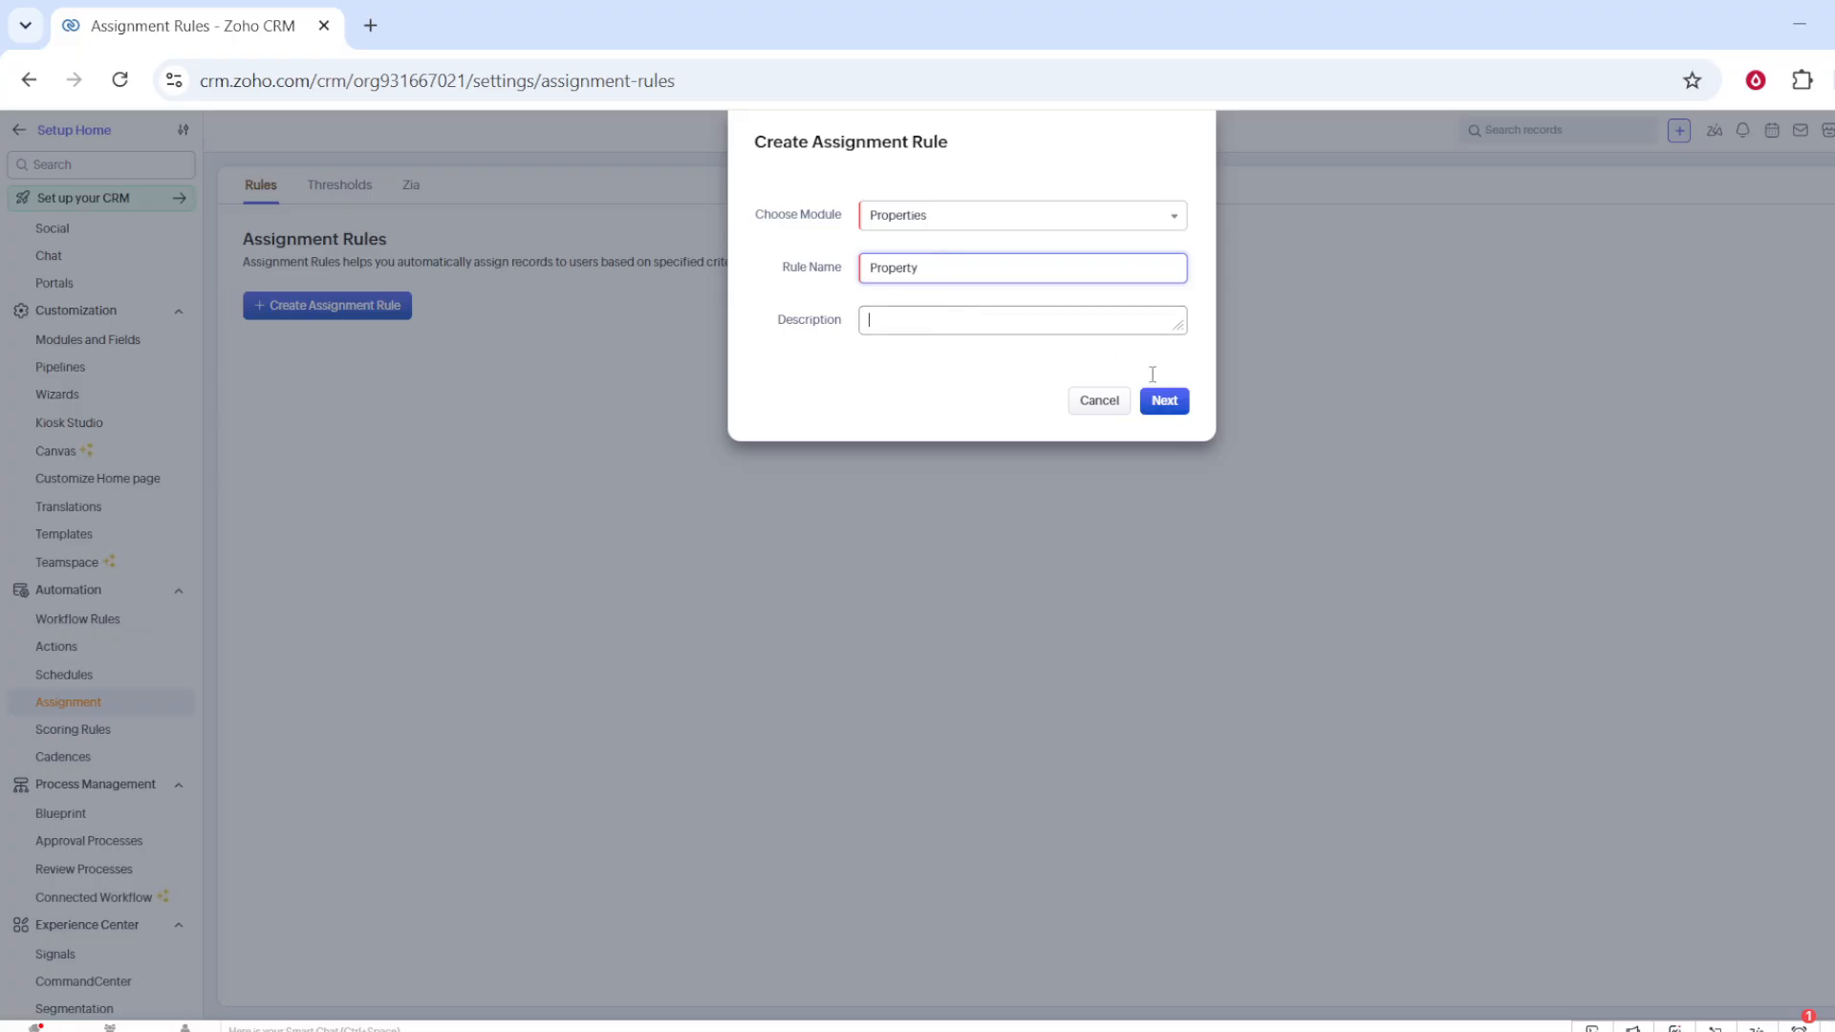
click(1166, 441)
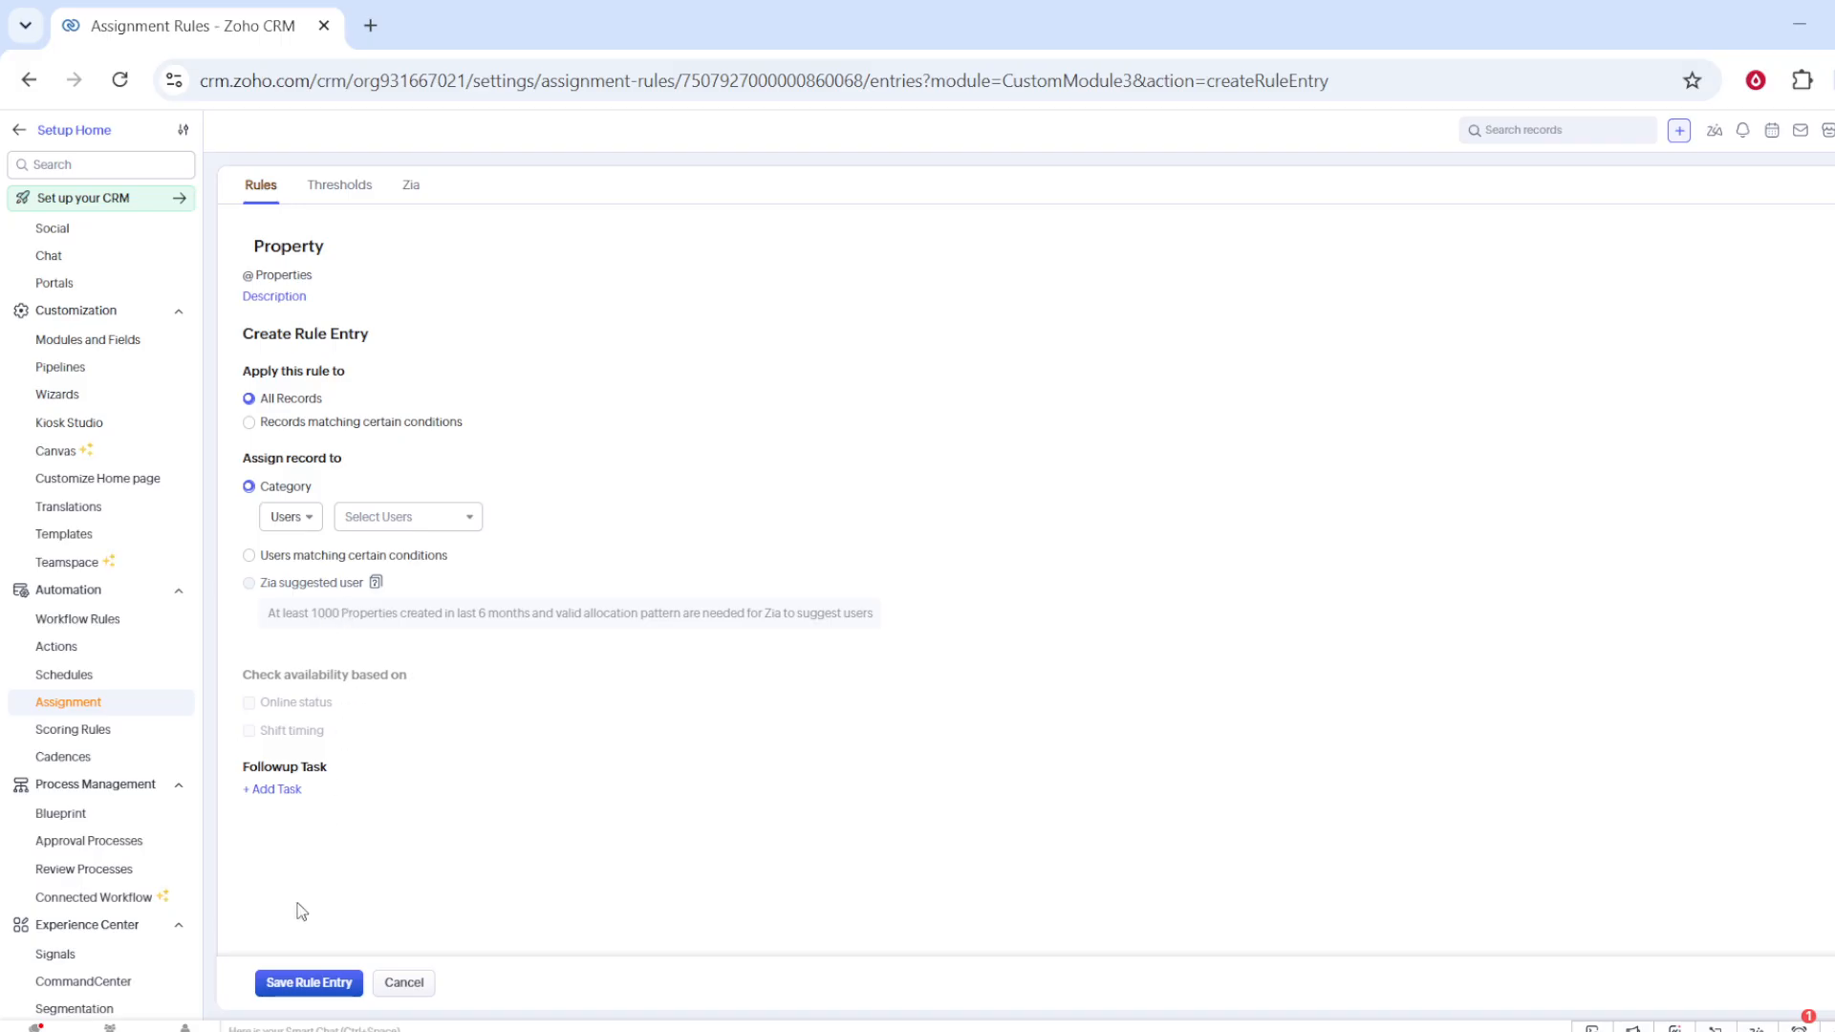
Step: Assign all records to the account owner user and save the rule entry
click(289, 979)
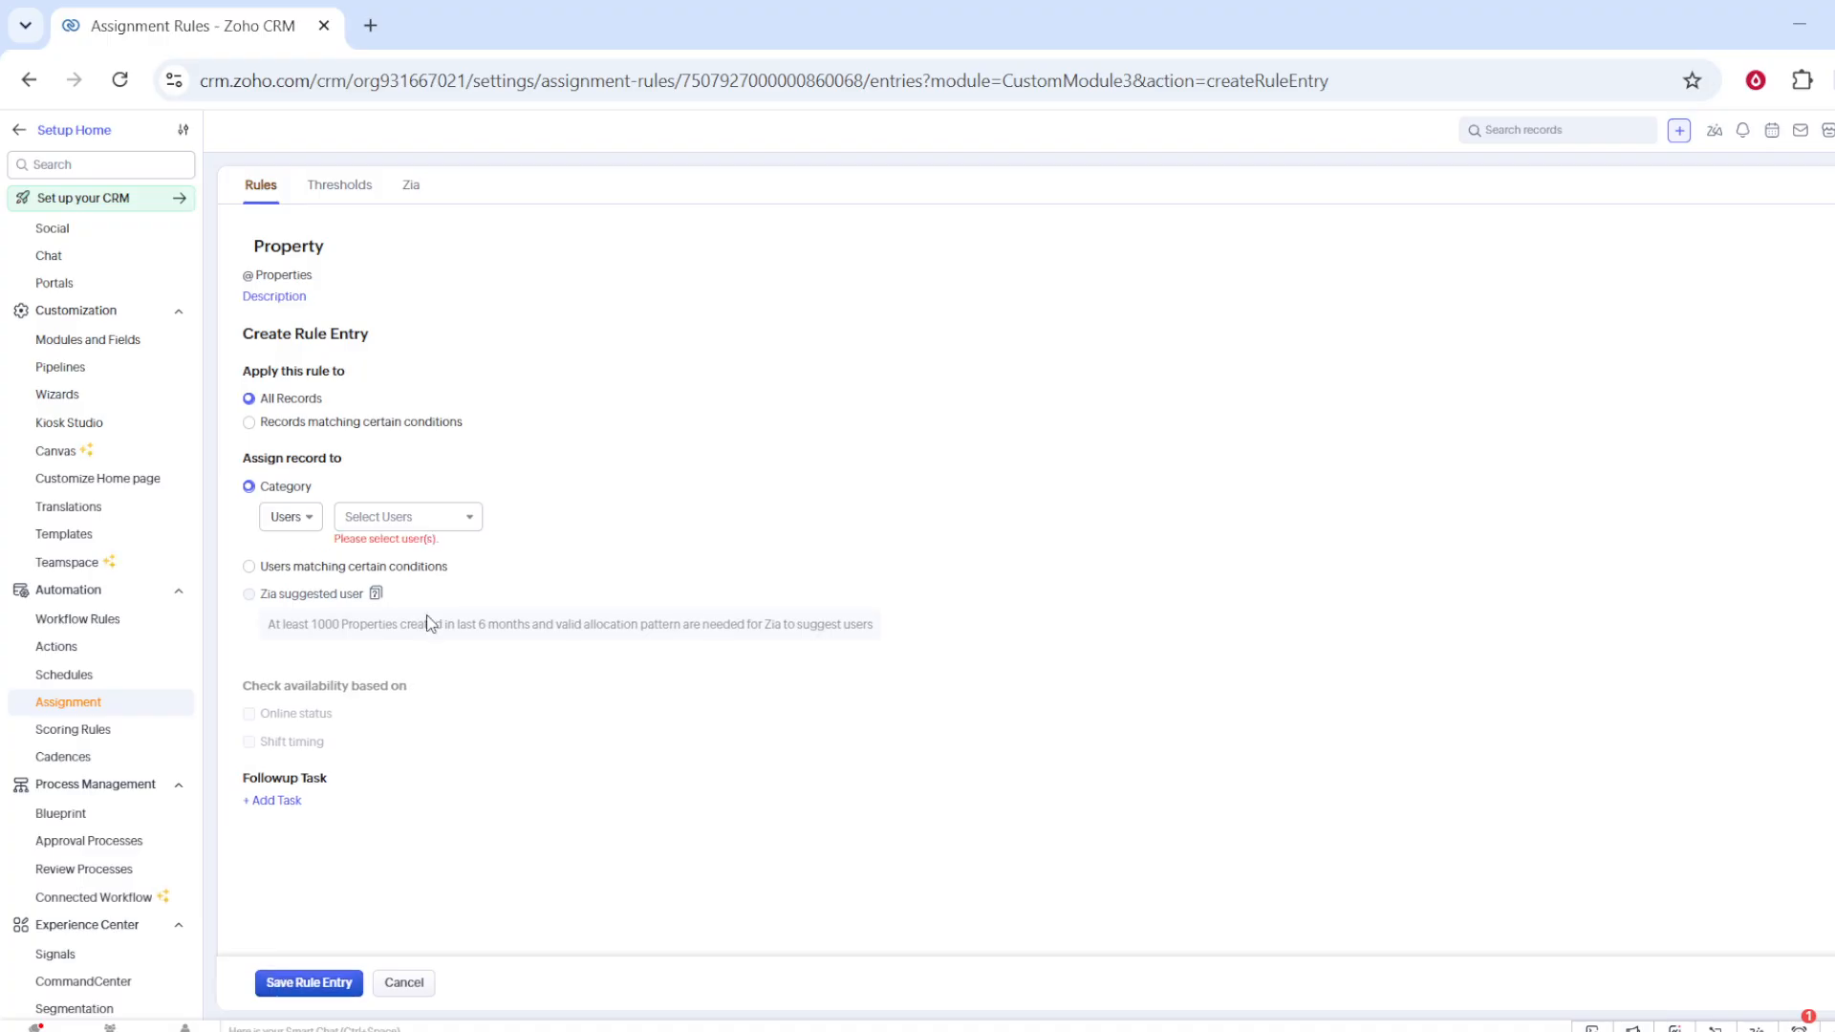
click(411, 524)
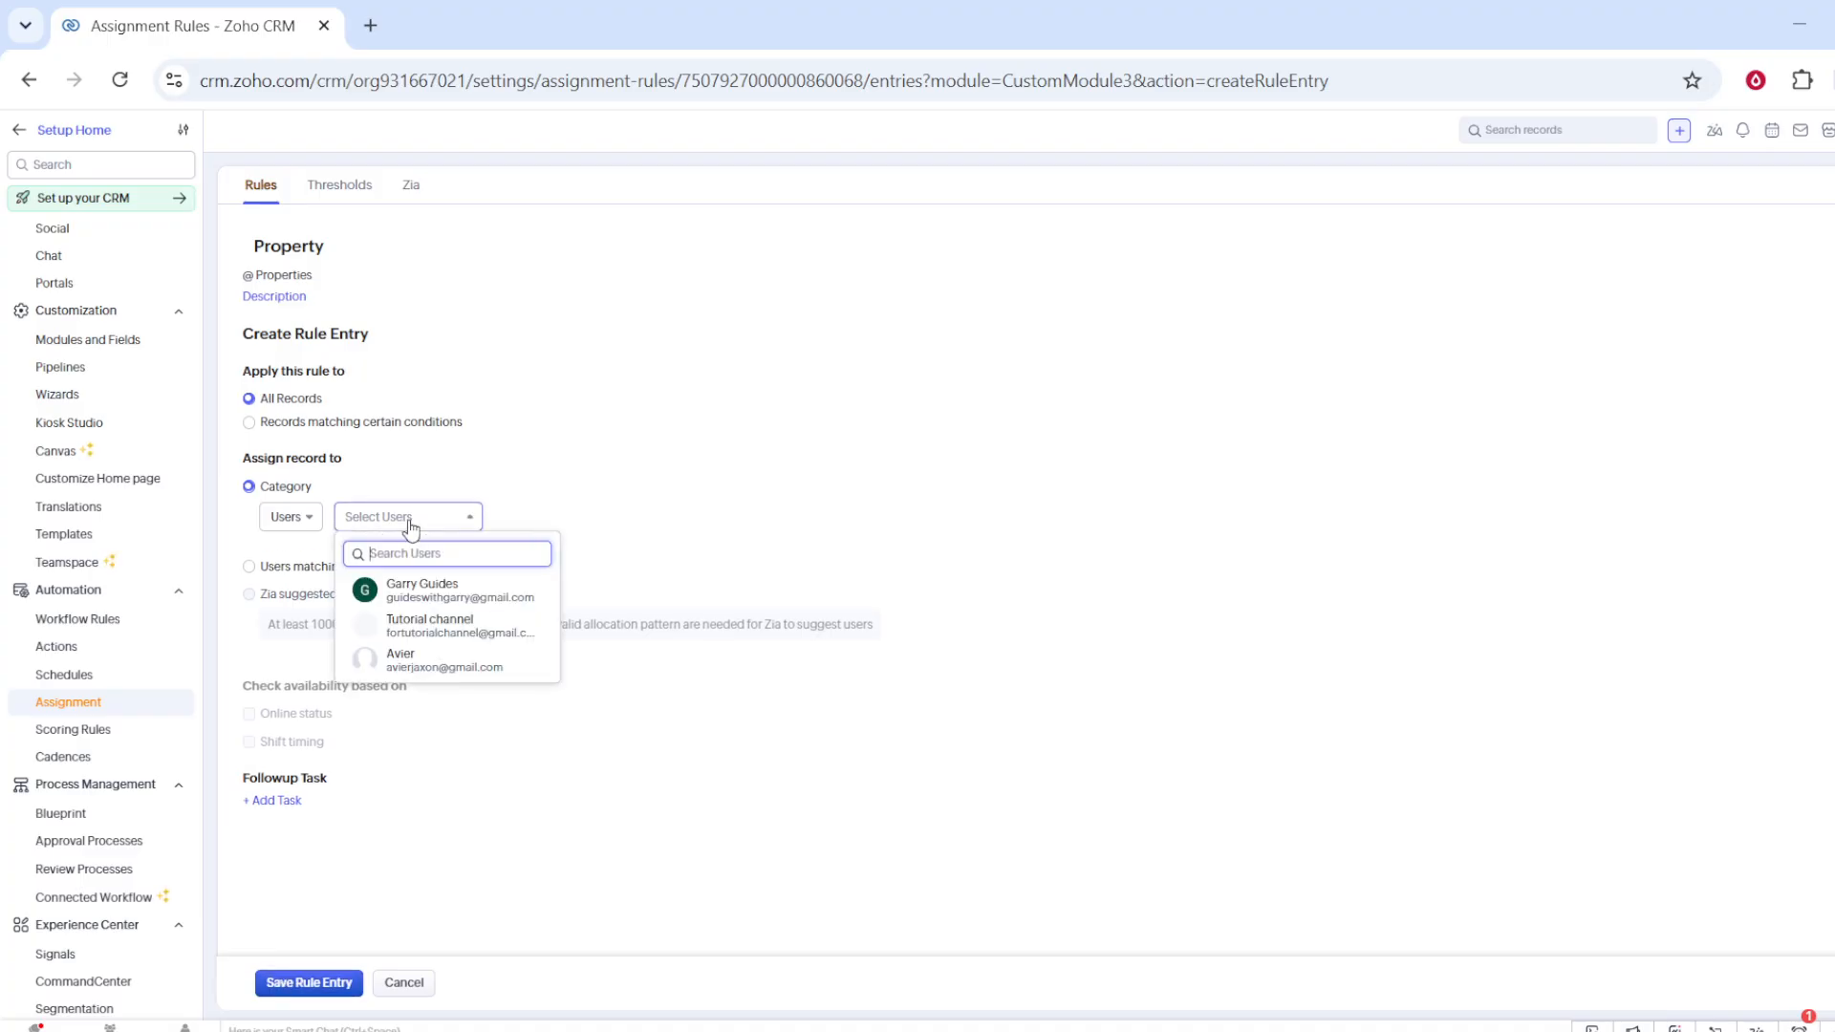
click(418, 600)
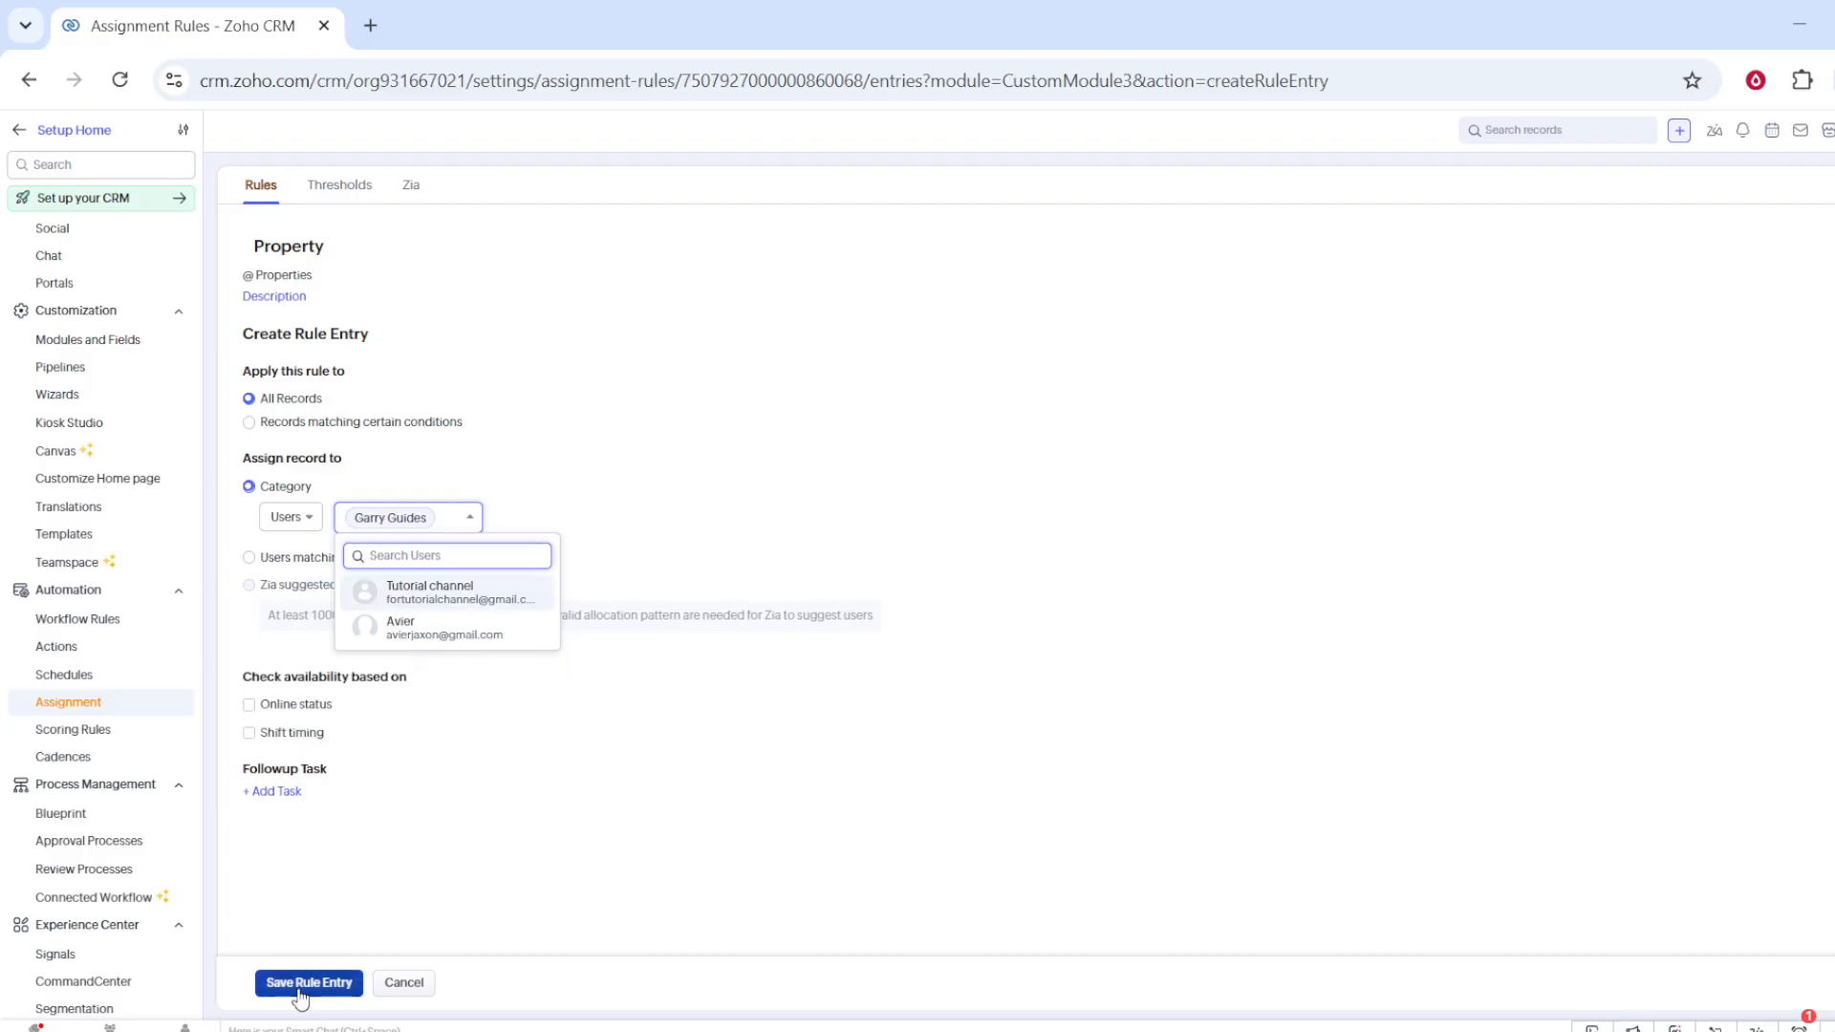
click(299, 985)
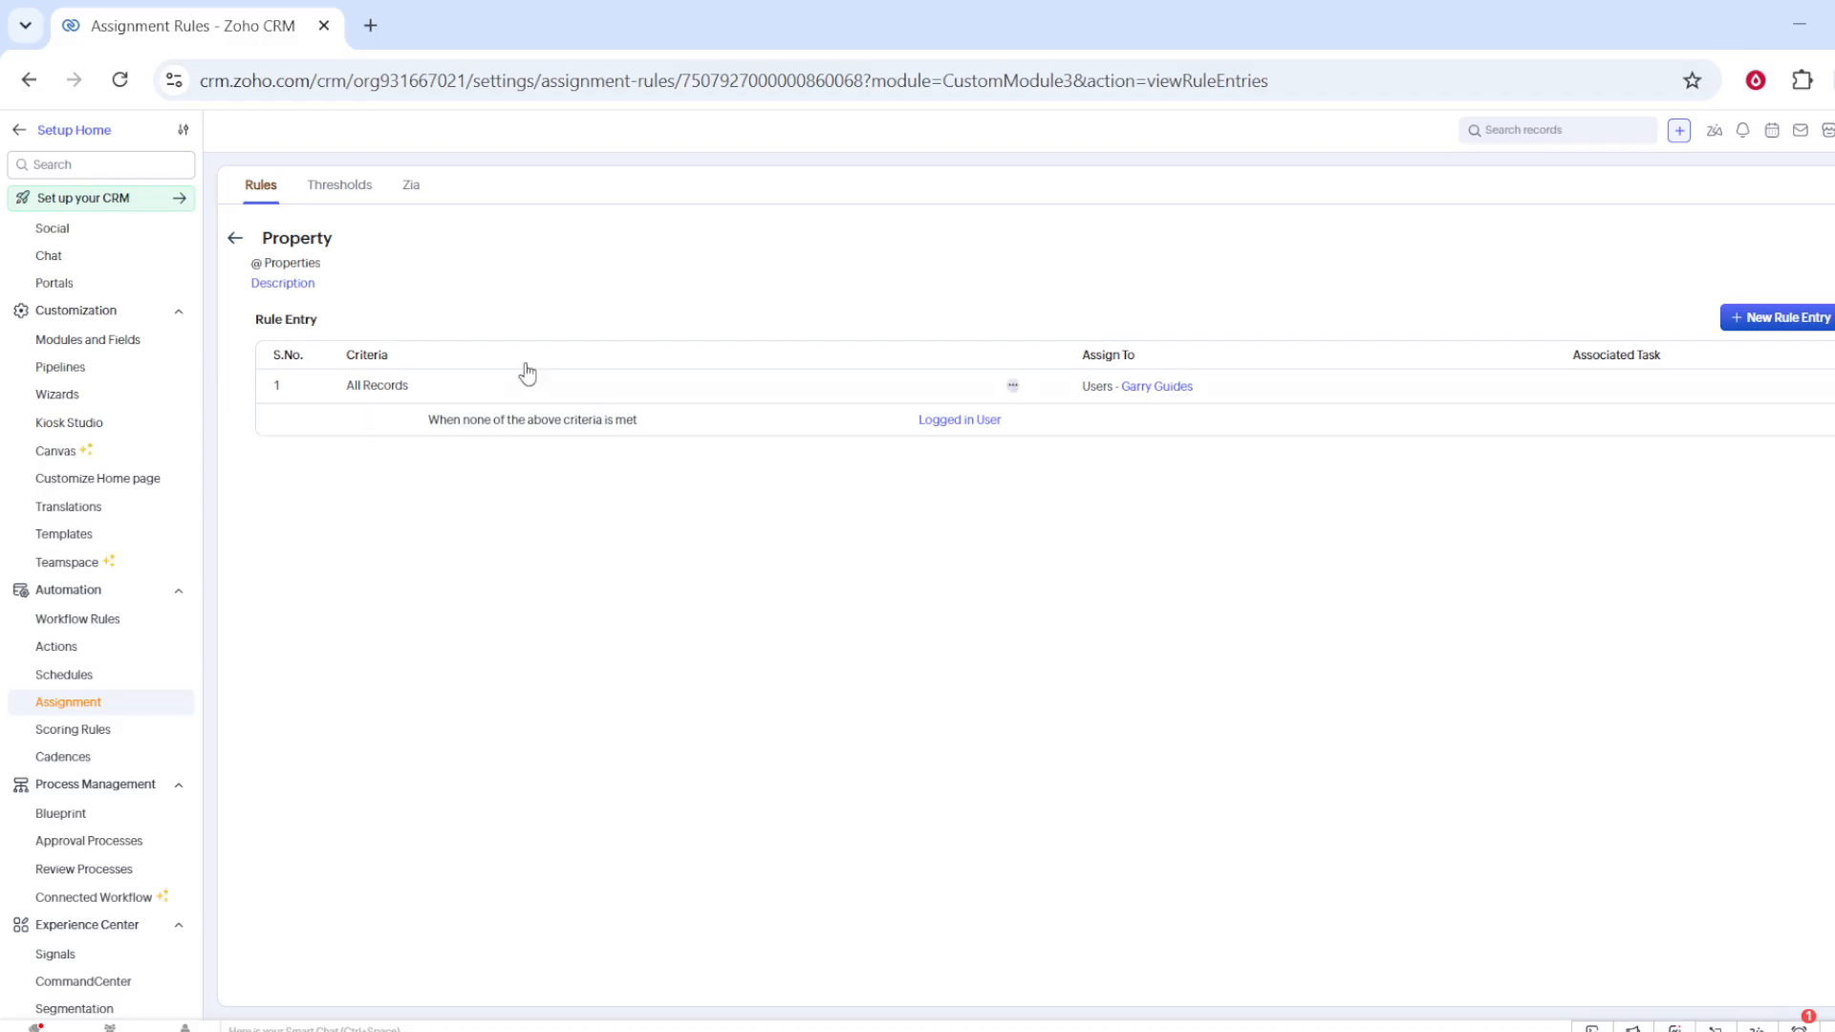
click(315, 246)
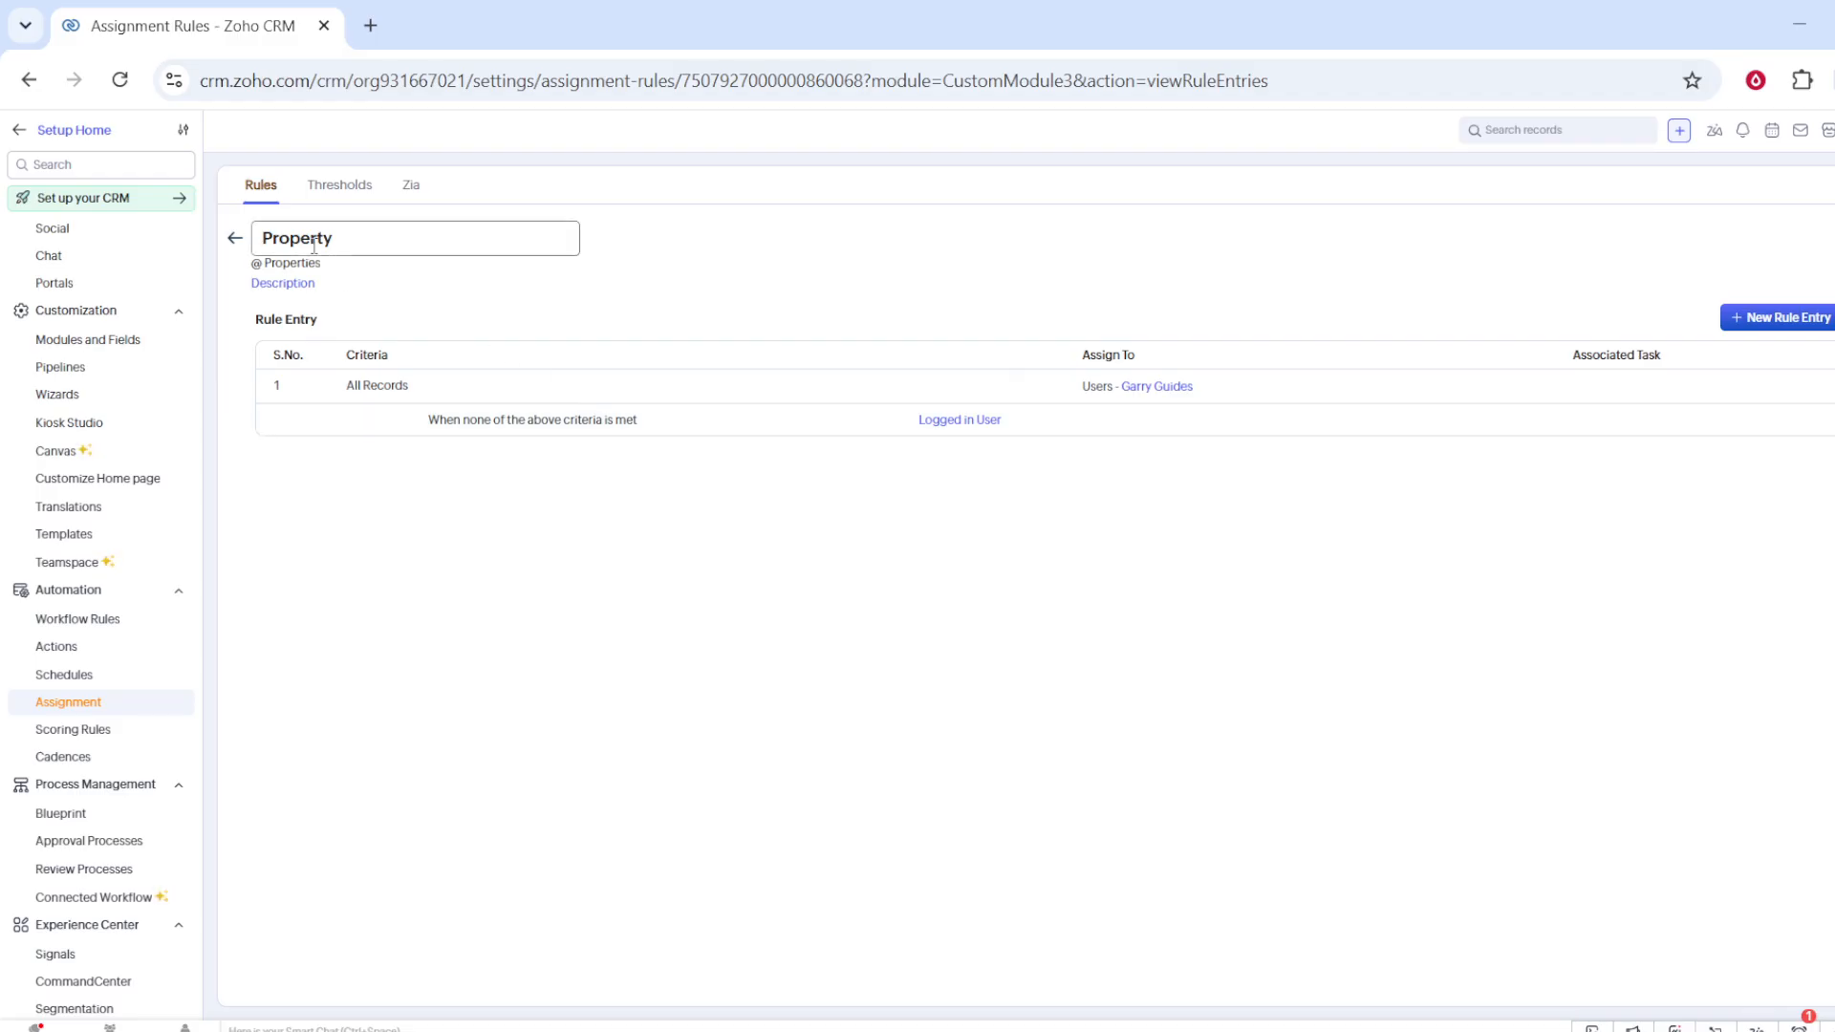
click(445, 306)
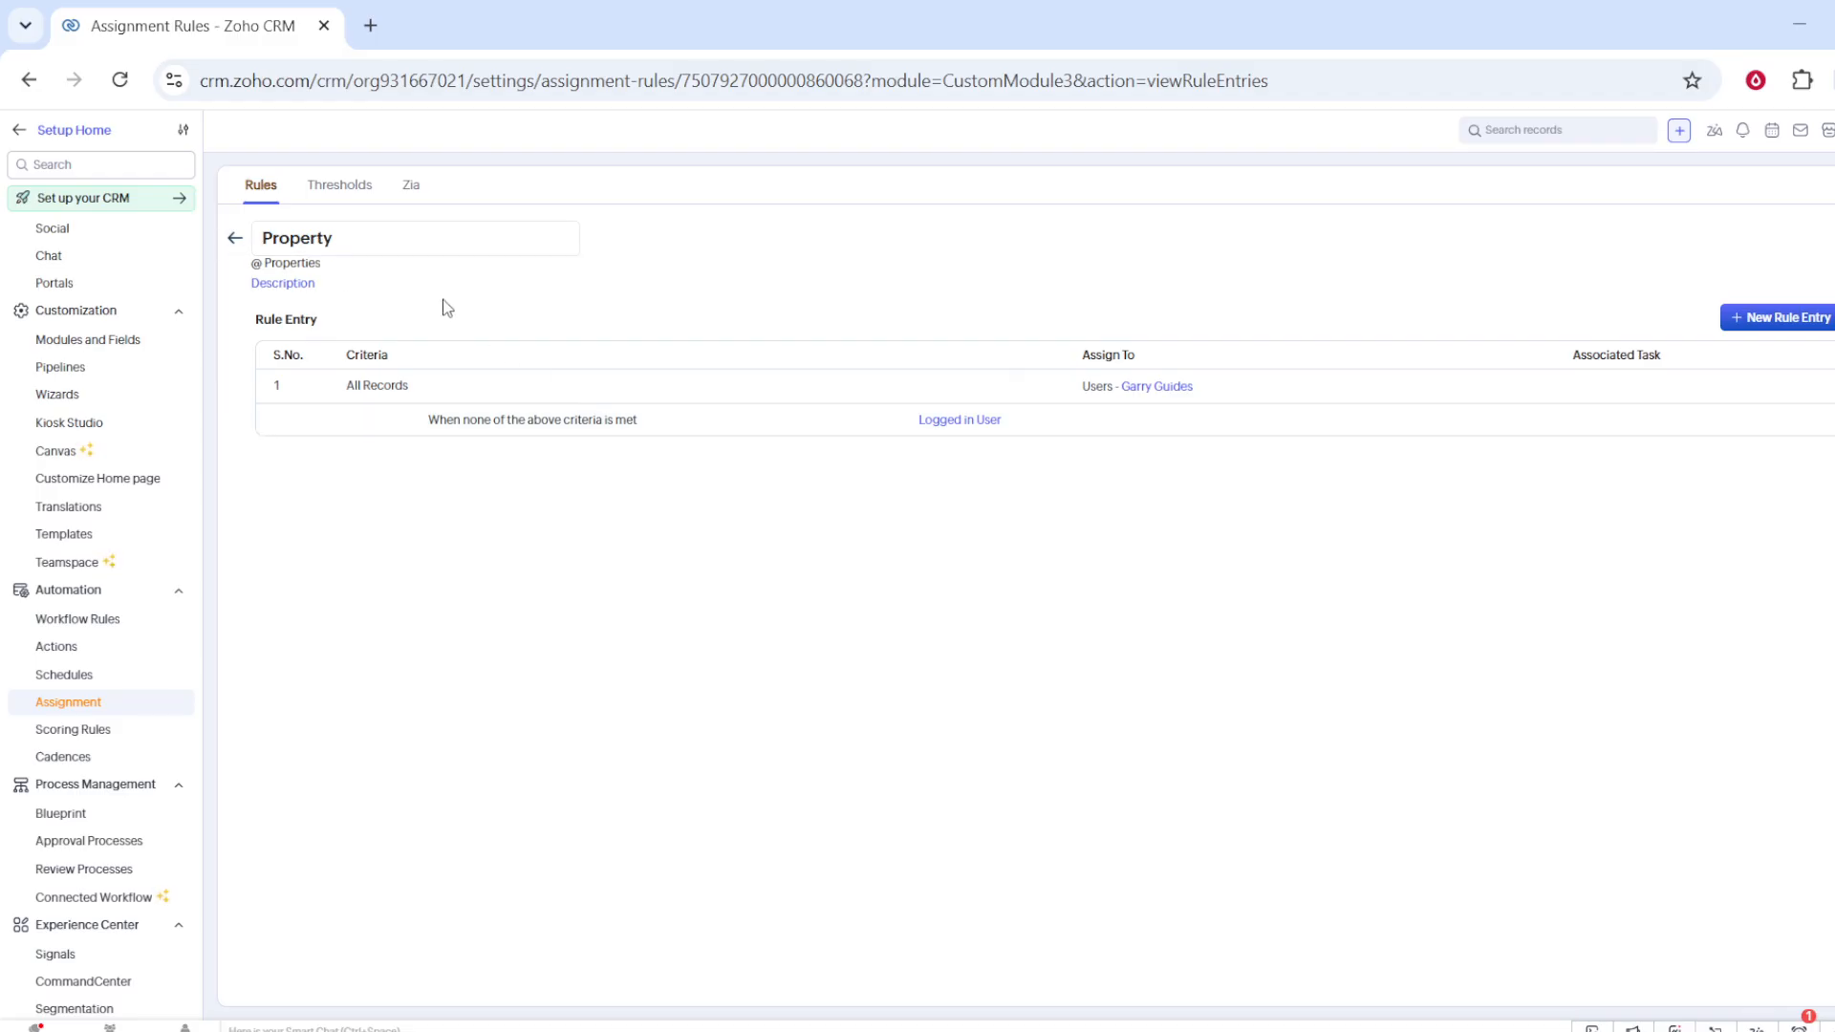